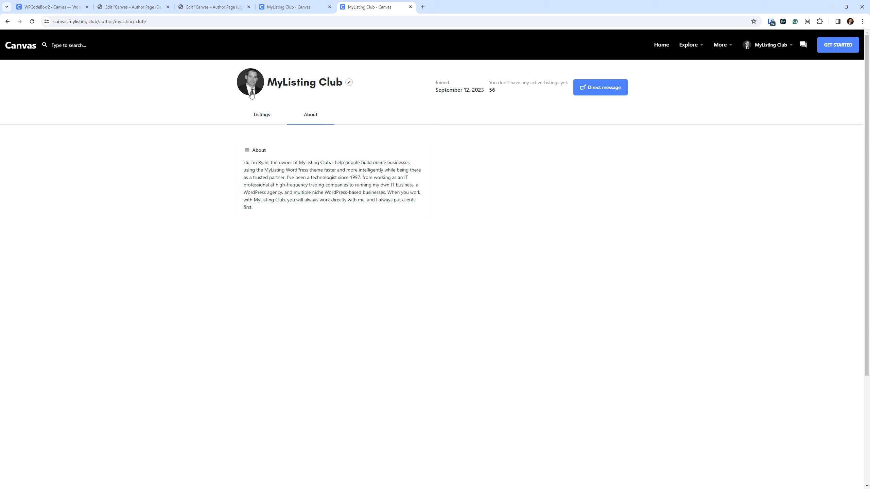
View the author profile's listings and open the saved Elementor templates list in the WordPress admin with the admin menu collapsed
left_click(263, 116)
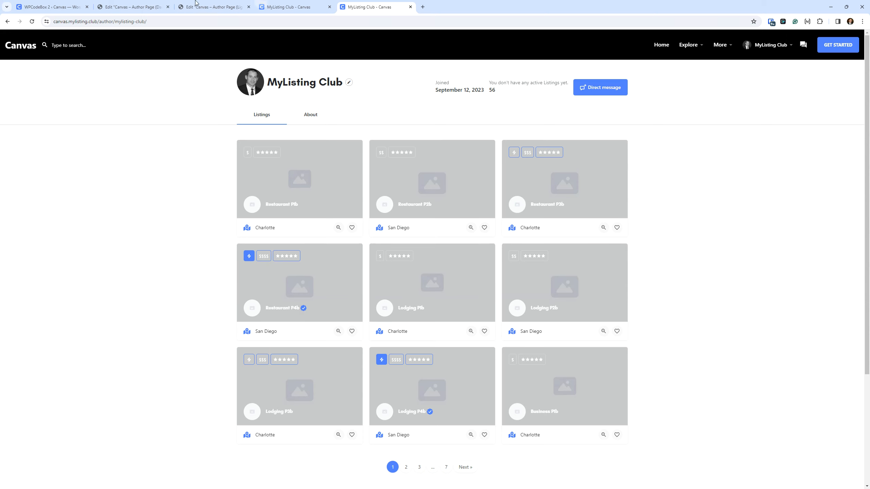
left_click(139, 4)
key("ctrl+Tab")
left_click(78, 3)
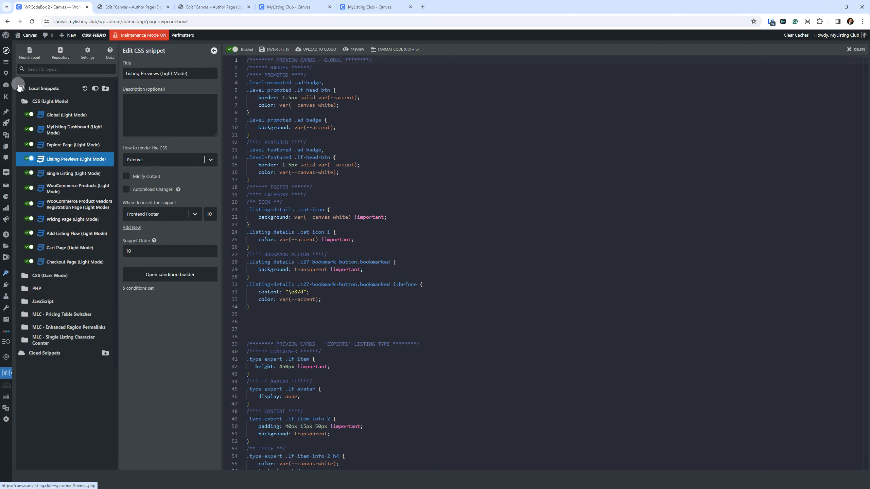
left_click(5, 420)
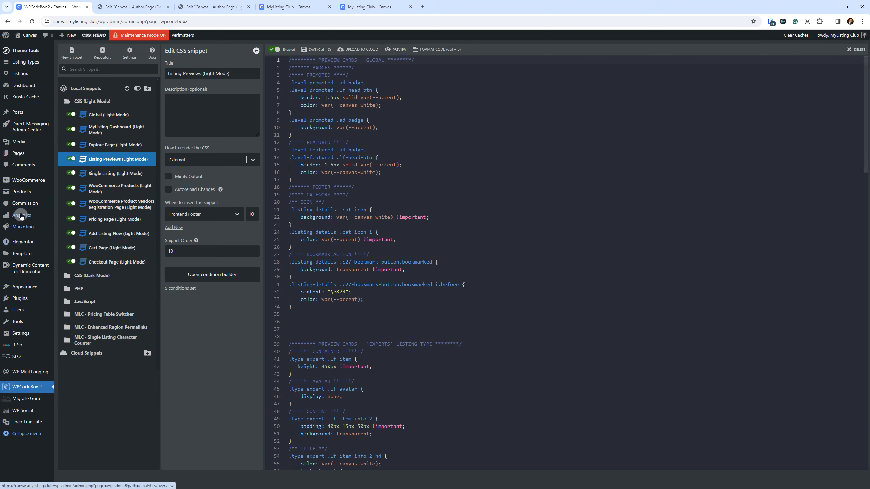
left_click(27, 252)
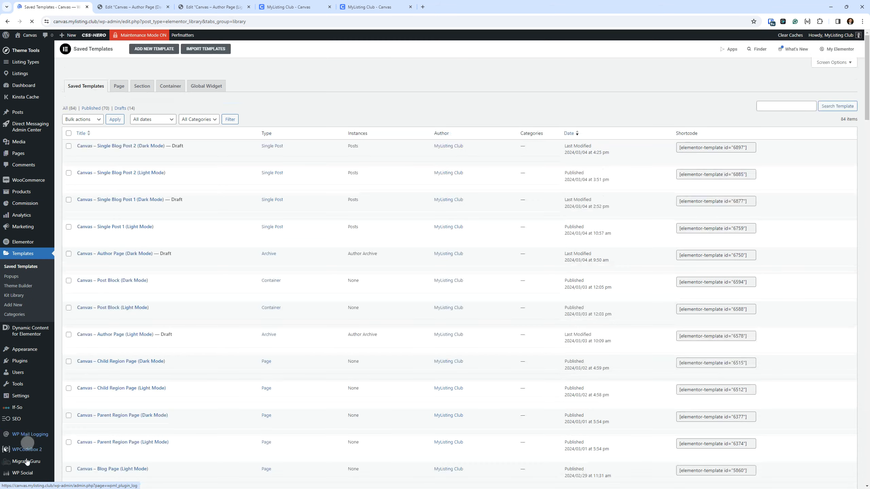
scroll(17, 455, "down", 7)
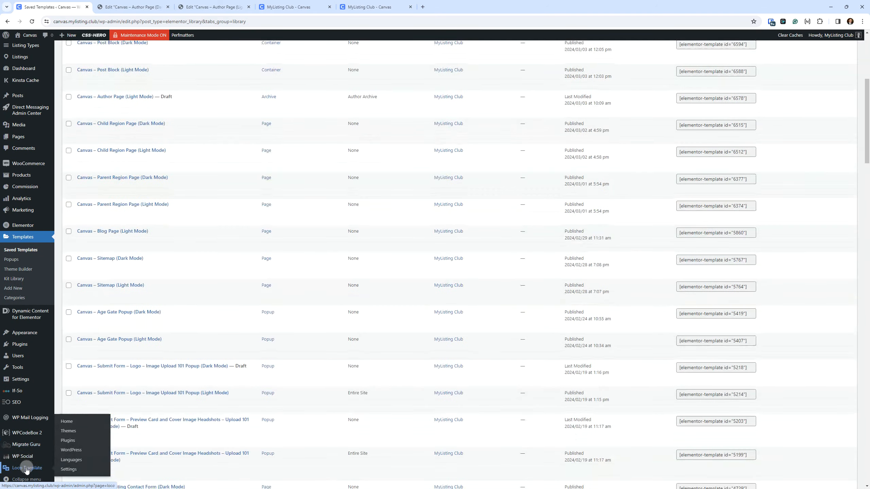
left_click(26, 479)
scroll(93, 175, "up", 9)
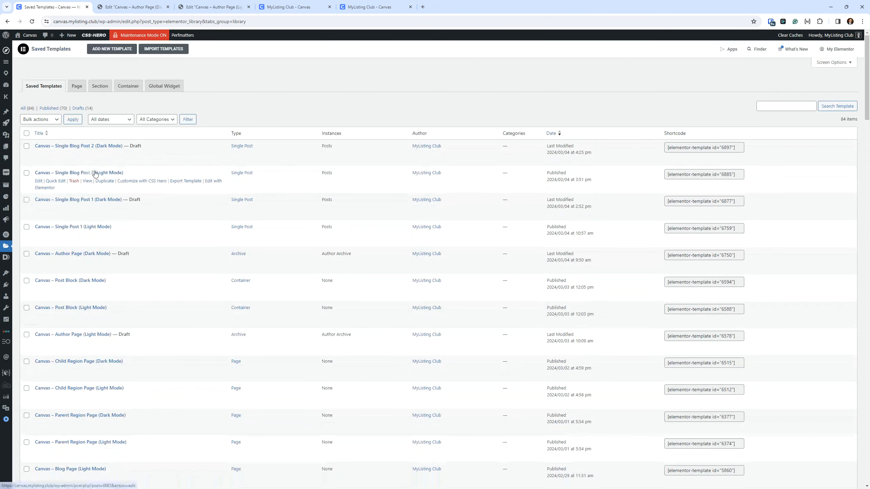
Publish the "Canvas – Author Page (Light Mode)" template by changing its status in Quick Edit
scroll(101, 180, "down", 5)
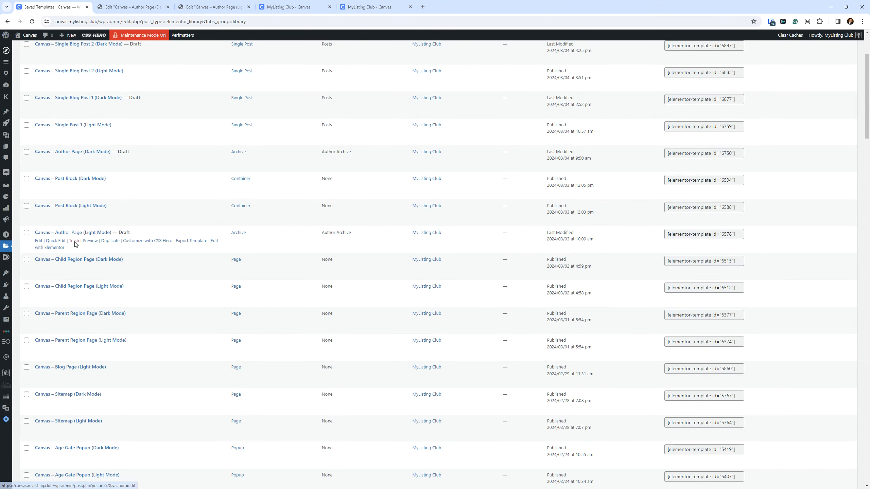
left_click(56, 241)
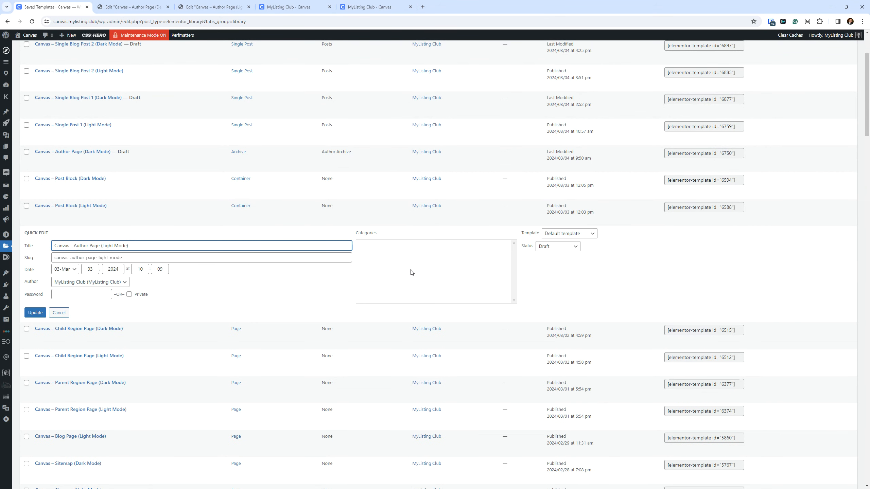
left_click(549, 247)
left_click(550, 255)
left_click(35, 313)
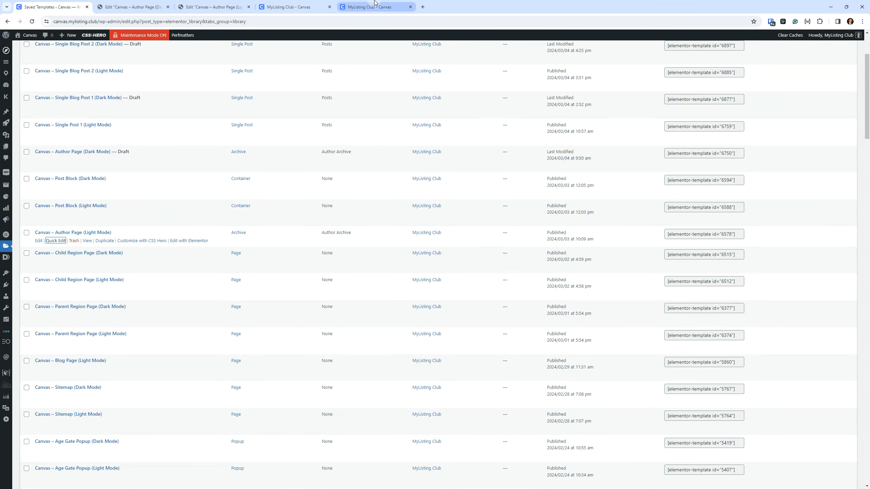
Reload the author profile page to load the published template and close the duplicate author page tab
left_click(369, 6)
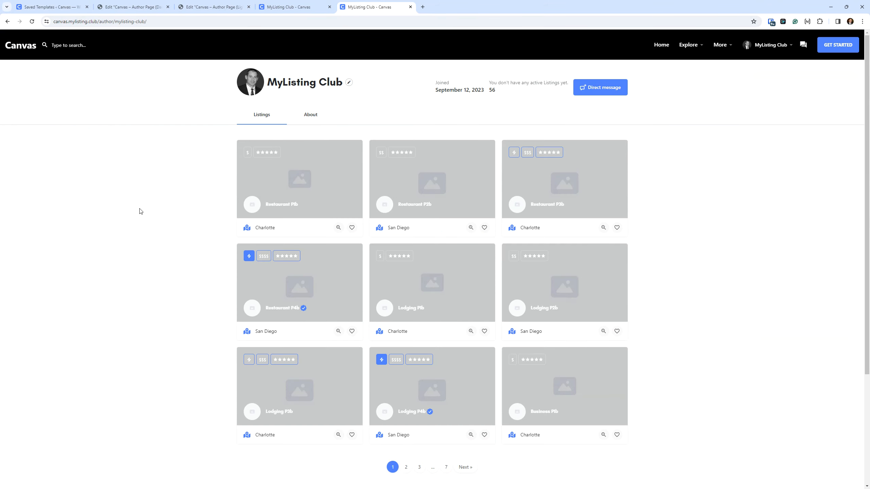
left_click(33, 22)
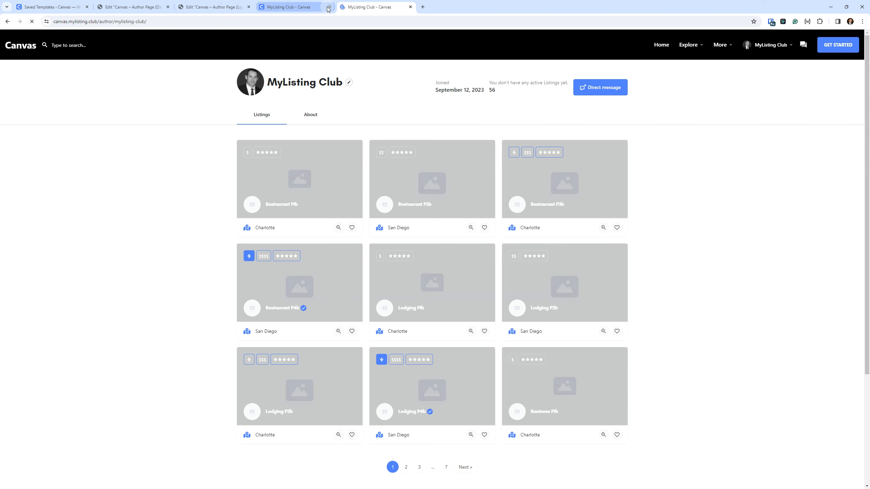
left_click(329, 7)
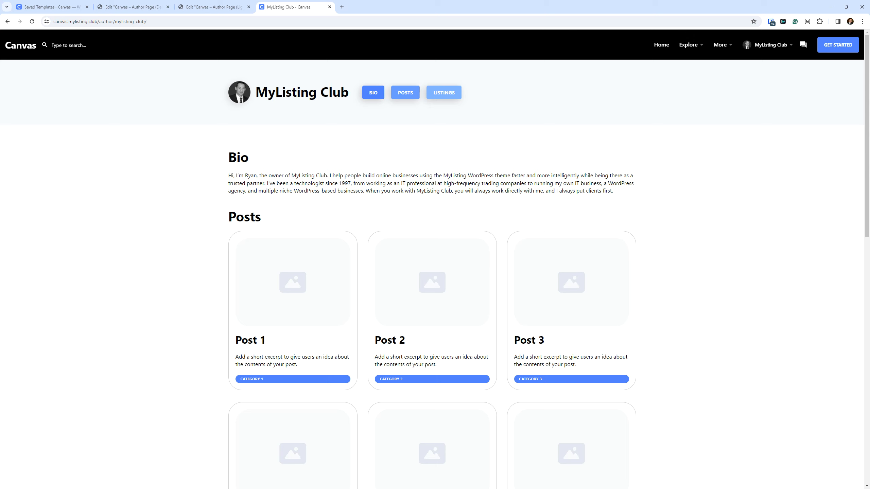
Open the Dynamic Content for Elementor features page in the WordPress admin and collapse the admin menu
left_click(51, 7)
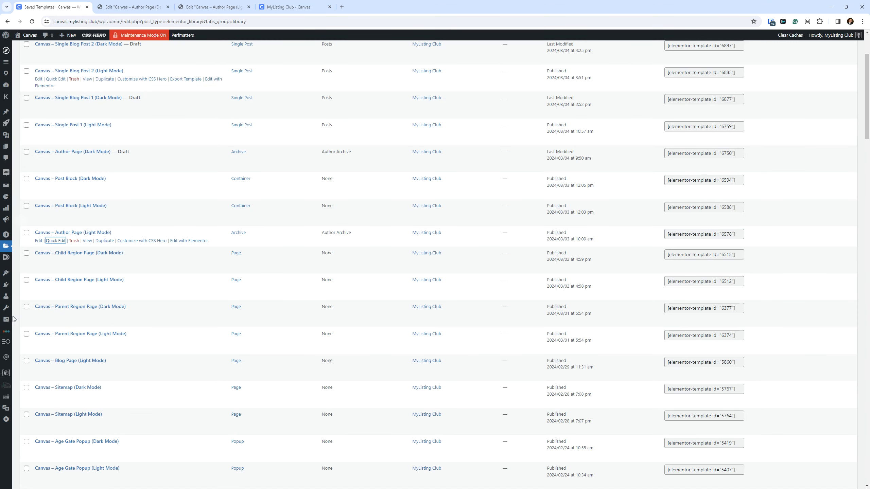
left_click(6, 419)
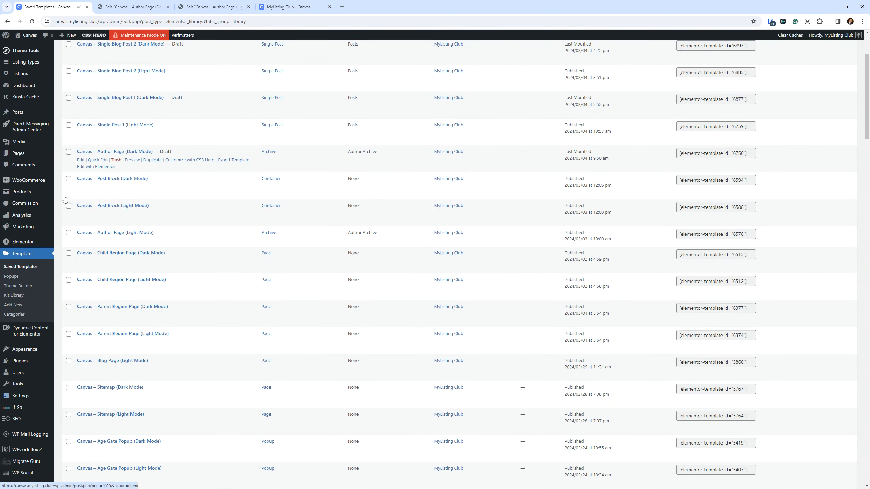
left_click(32, 331)
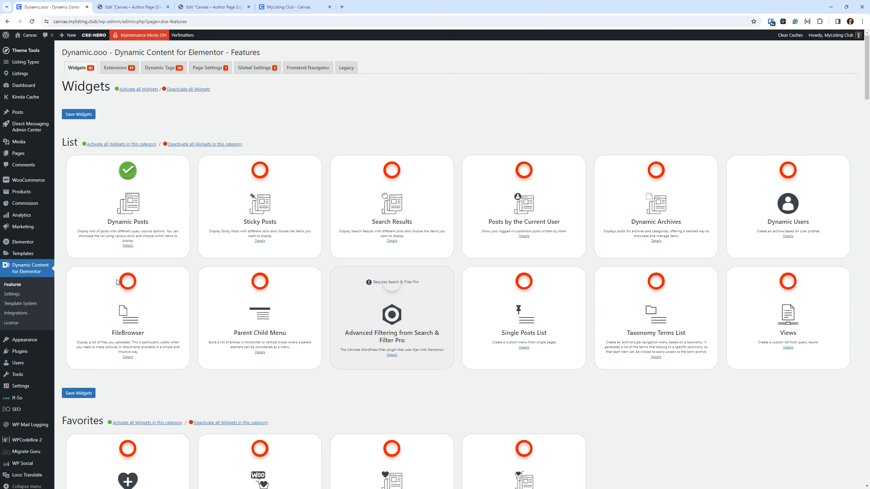
left_click(9, 486)
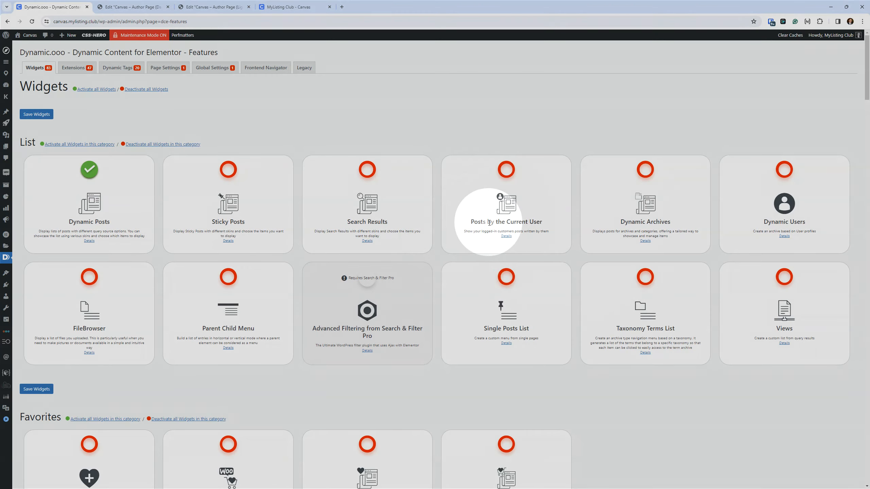
Examine the available Dynamic Content widgets and their activation states across all categories, from List to Post
scroll(514, 228, "down", 2)
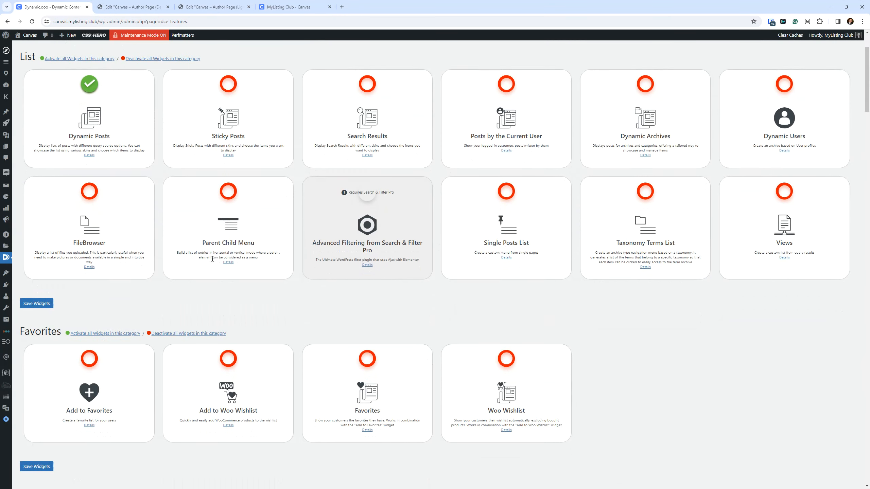
scroll(281, 236, "down", 2)
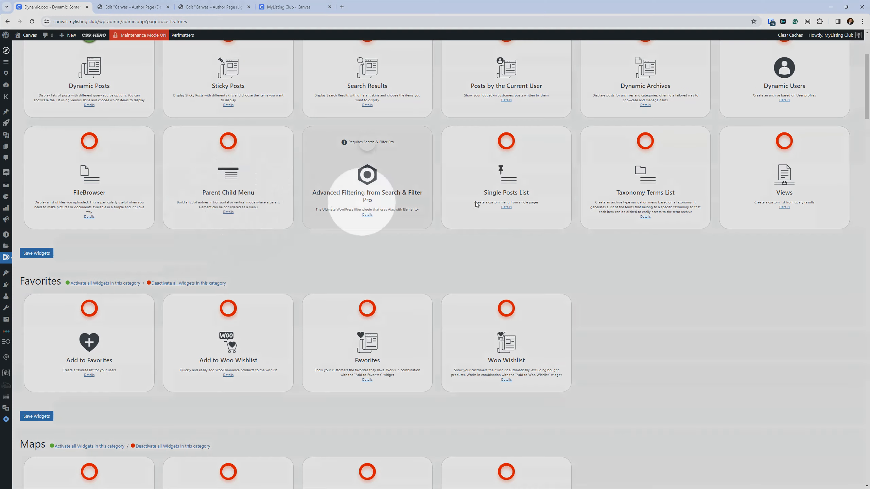
scroll(481, 201, "down", 4)
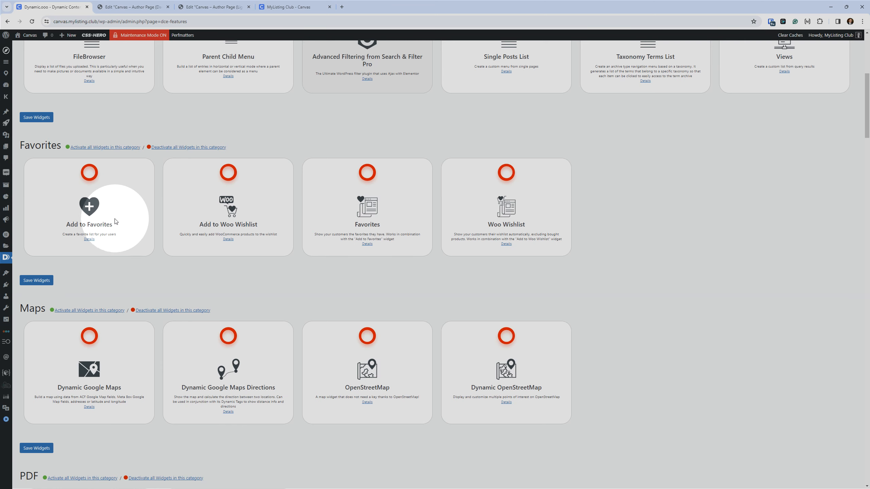
scroll(171, 247, "down", 4)
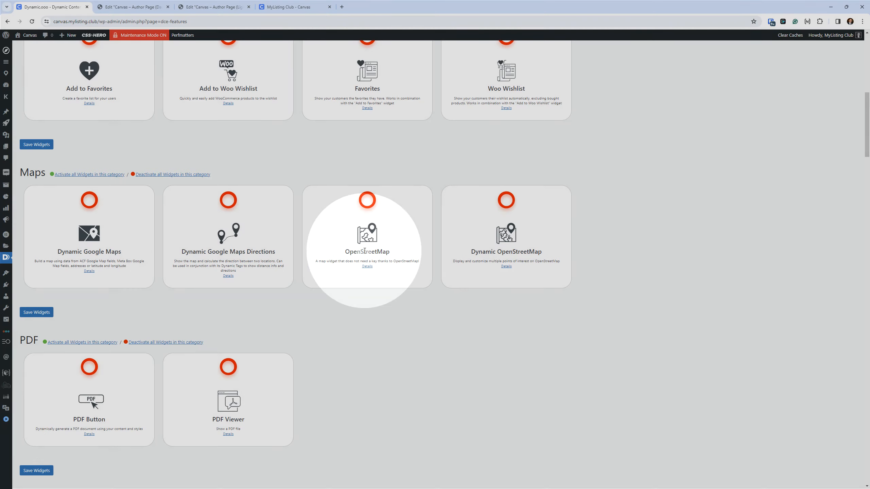
scroll(365, 254, "down", 4)
scroll(127, 230, "down", 2)
scroll(113, 258, "down", 3)
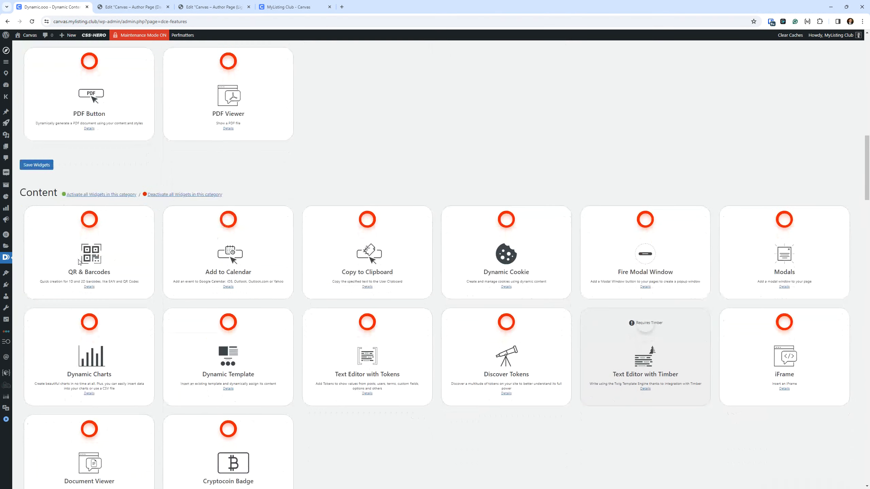
scroll(79, 262, "down", 3)
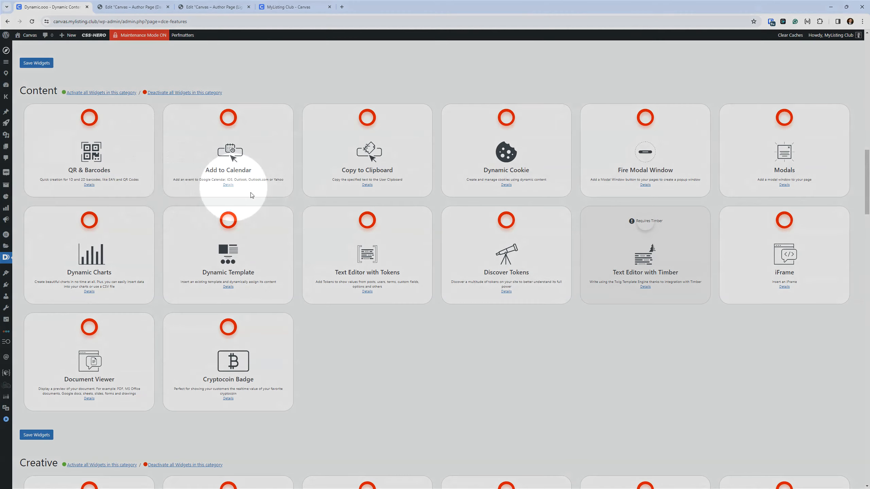
scroll(598, 224, "down", 5)
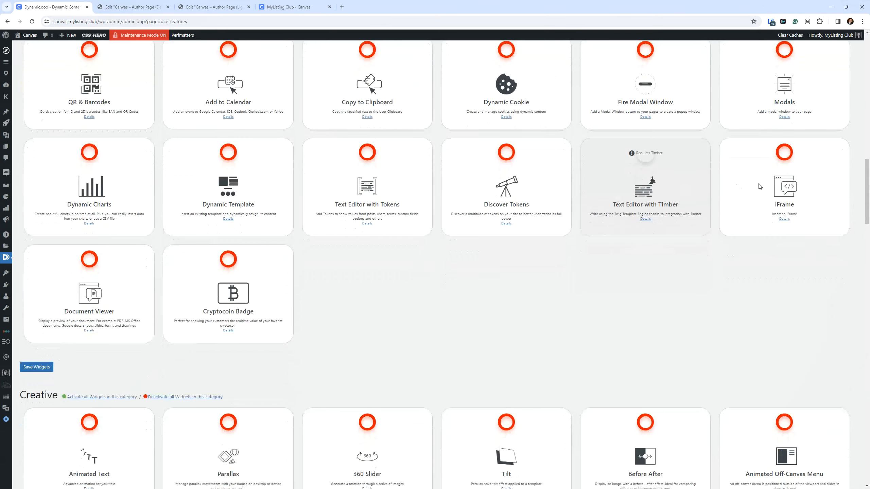
scroll(598, 225, "down", 6)
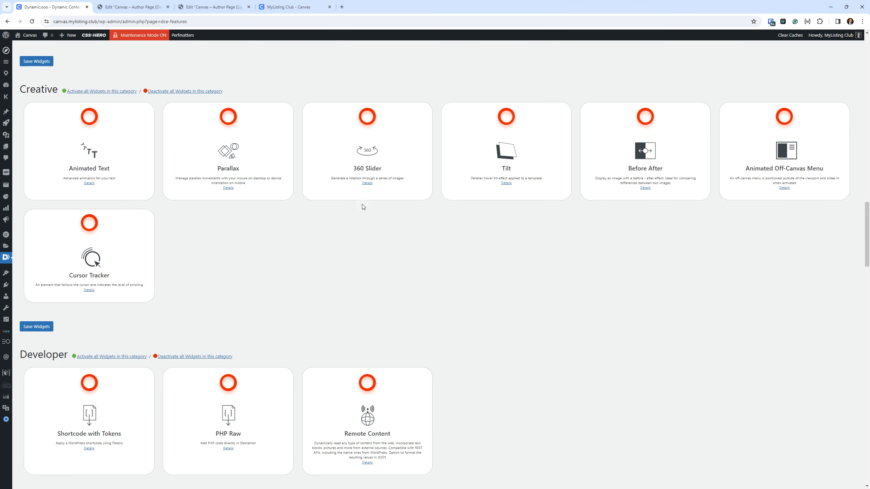
scroll(326, 195, "down", 3)
scroll(376, 168, "down", 5)
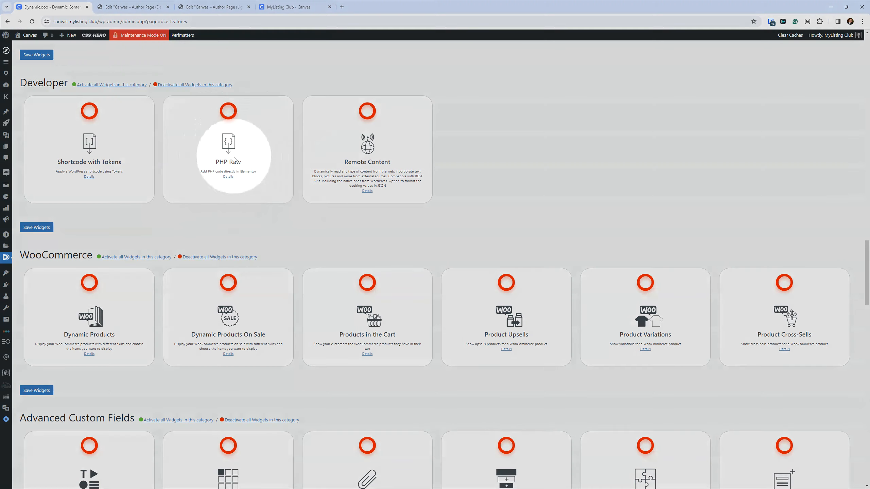
scroll(237, 171, "down", 2)
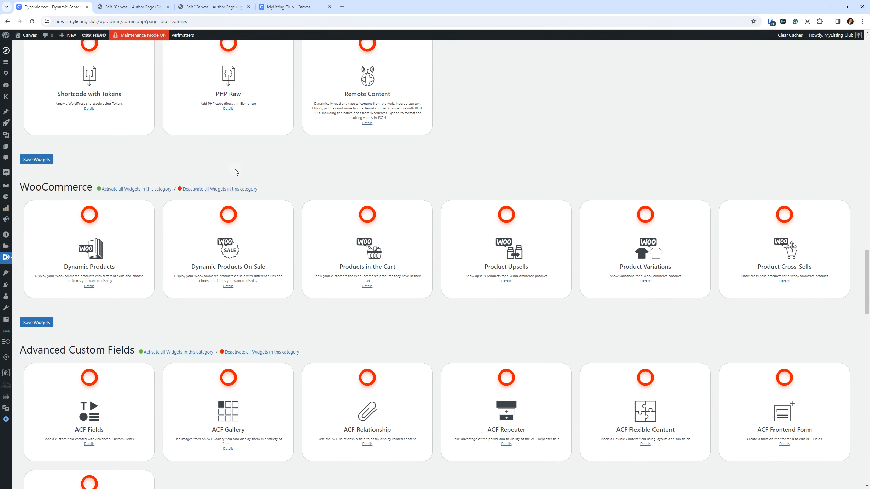
scroll(216, 165, "down", 1)
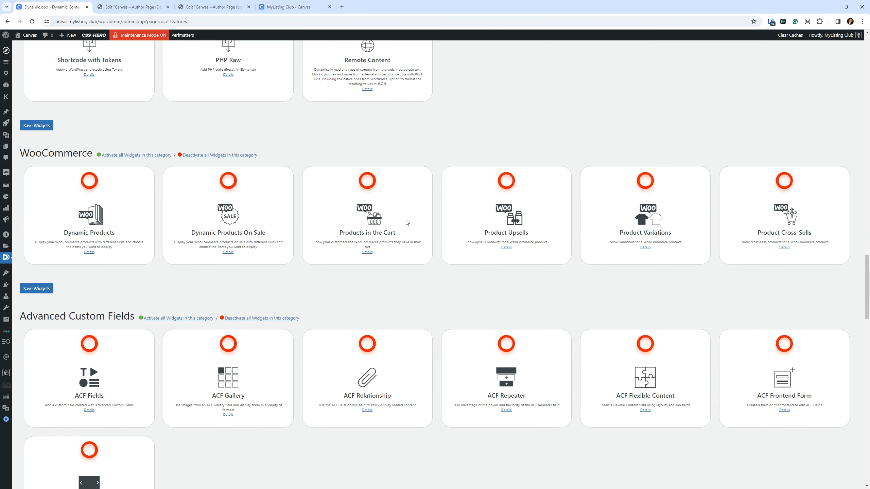
scroll(258, 186, "down", 6)
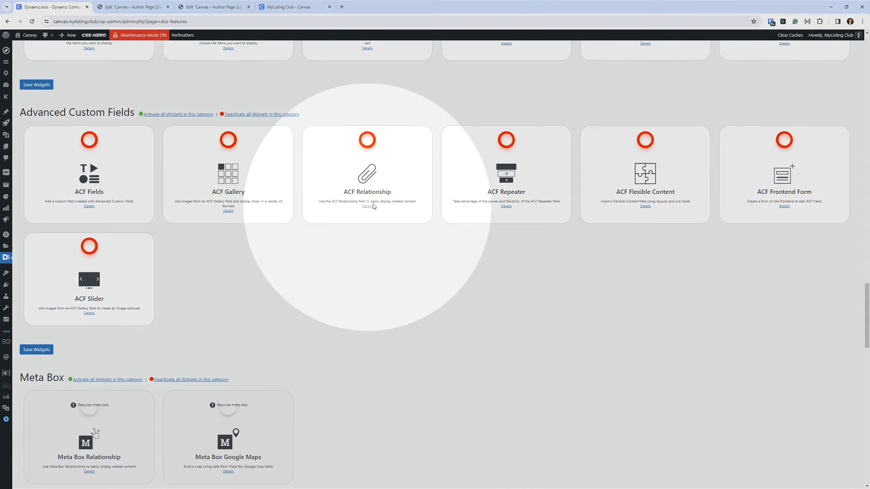
scroll(217, 230, "down", 6)
scroll(130, 205, "down", 15)
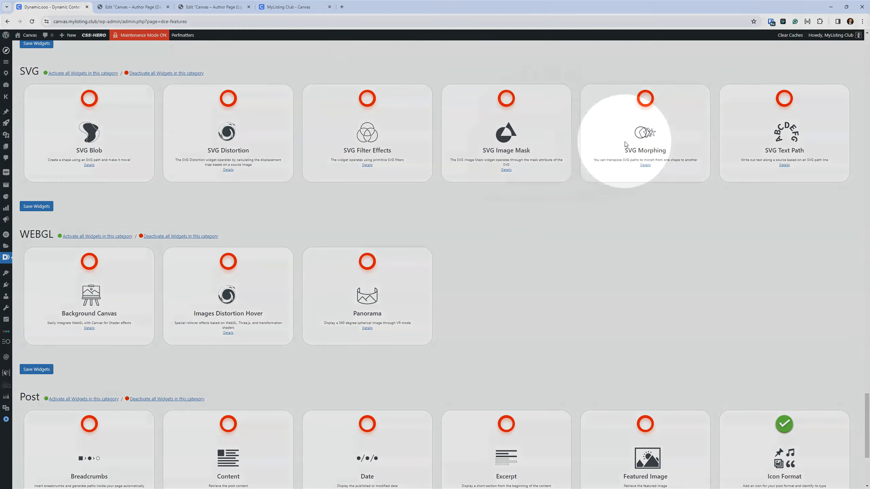
scroll(274, 247, "down", 5)
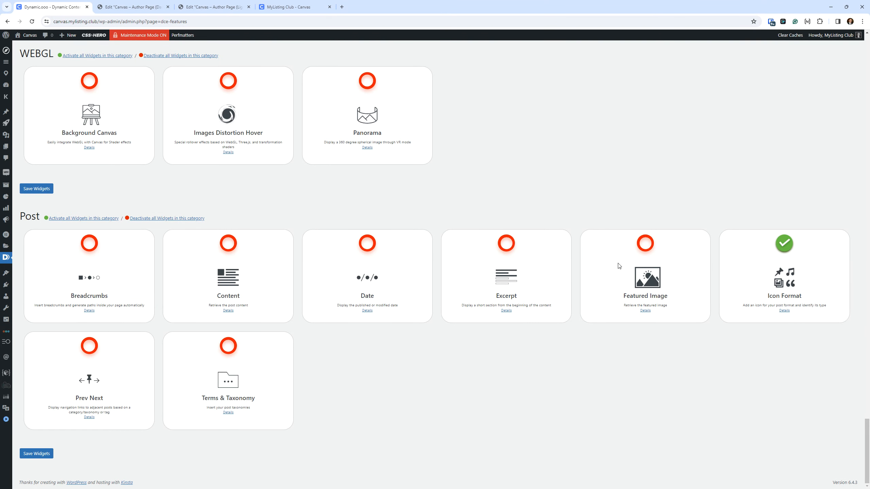
Save the current widget selection and look over the widget list again
left_click(38, 455)
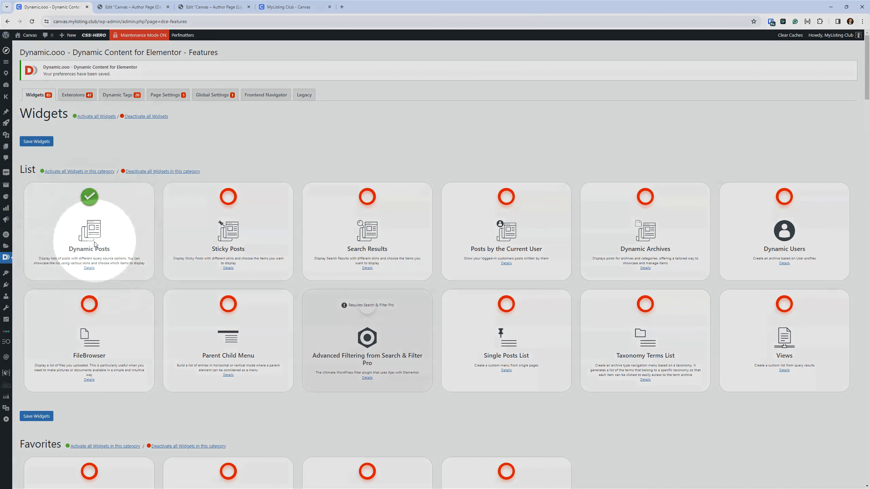
scroll(92, 256, "down", 7)
scroll(91, 256, "down", 6)
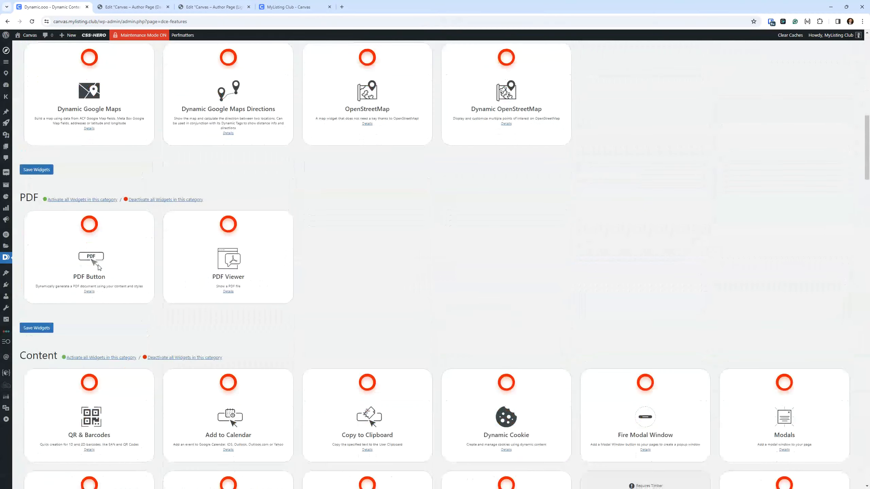
scroll(97, 250, "up", 13)
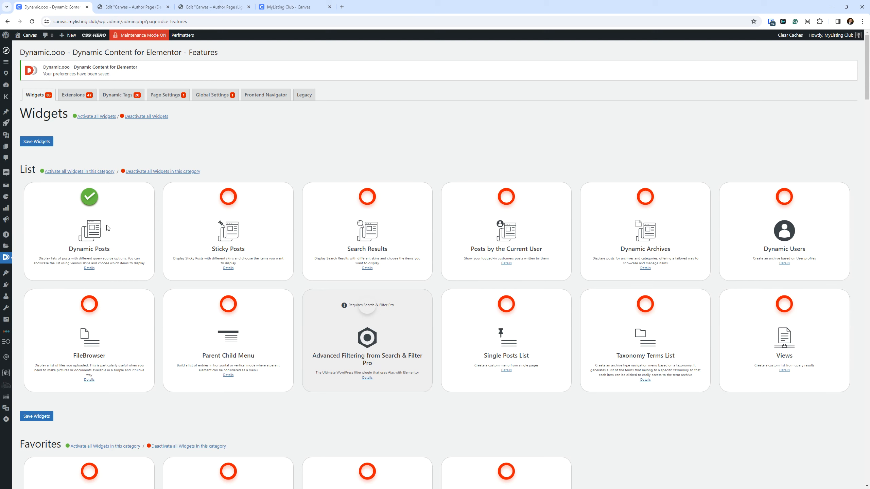
Examine the available Dynamic Content extensions and their activation states, from All Widgets to Elementor Pro Form
left_click(78, 102)
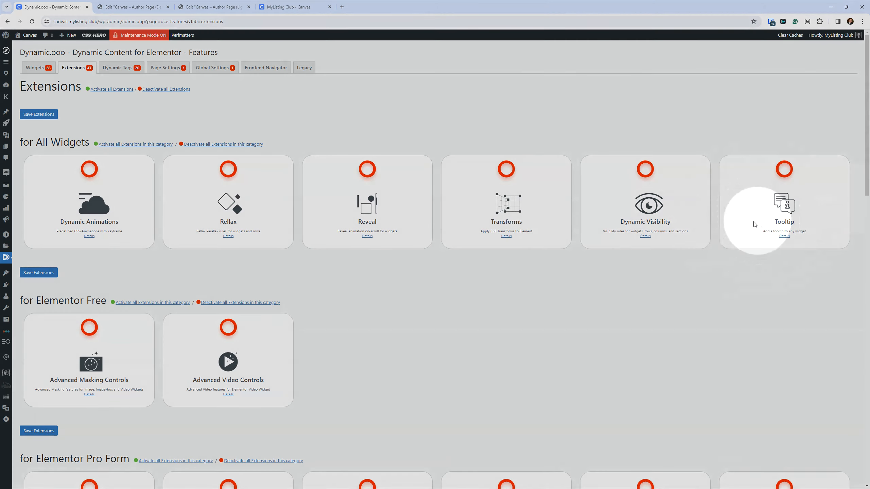
scroll(548, 240, "down", 8)
scroll(325, 202, "down", 5)
scroll(325, 203, "up", 3)
scroll(327, 205, "down", 3)
scroll(326, 205, "down", 10)
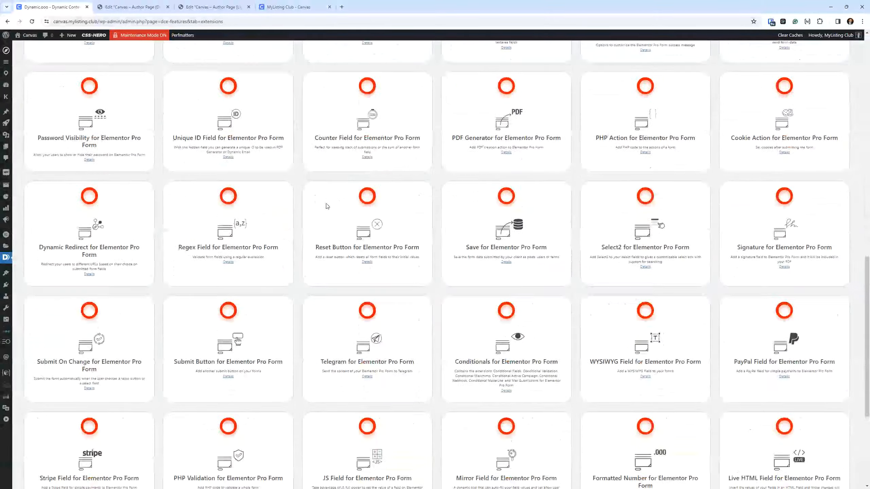
scroll(325, 209, "up", 11)
scroll(323, 217, "up", 10)
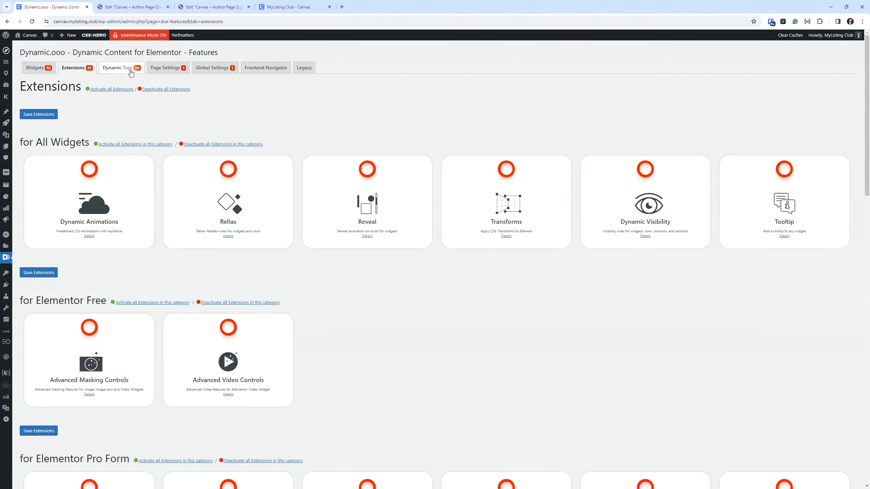
Examine the Dynamic Tags features and their activation states, from Posts and Pages to Advanced Custom Fields
left_click(131, 73)
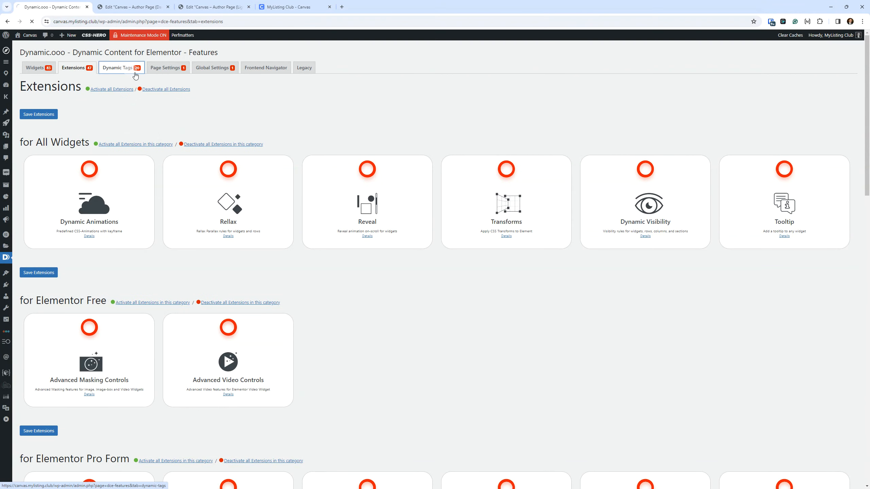
scroll(334, 278, "down", 10)
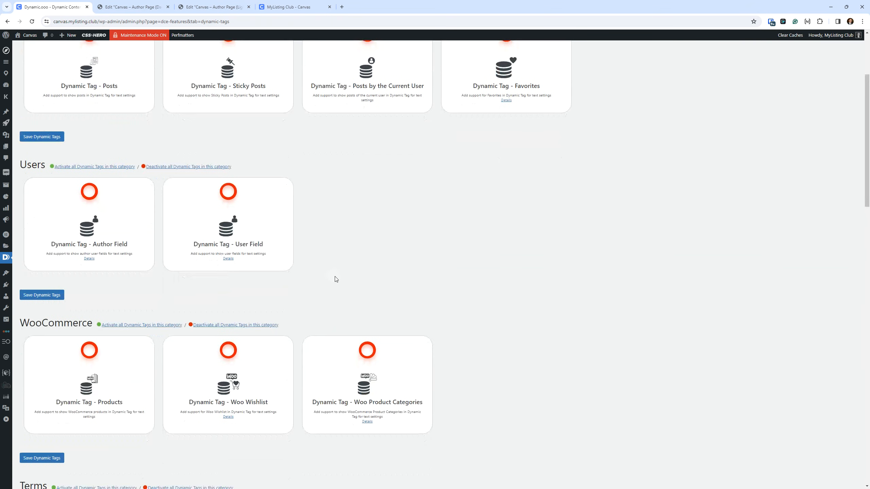
scroll(388, 272, "up", 7)
scroll(388, 273, "up", 3)
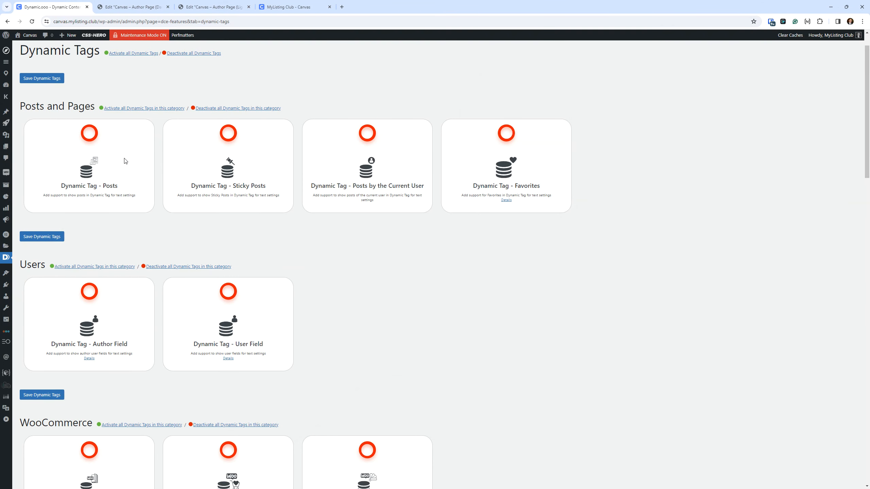
scroll(66, 155, "down", 6)
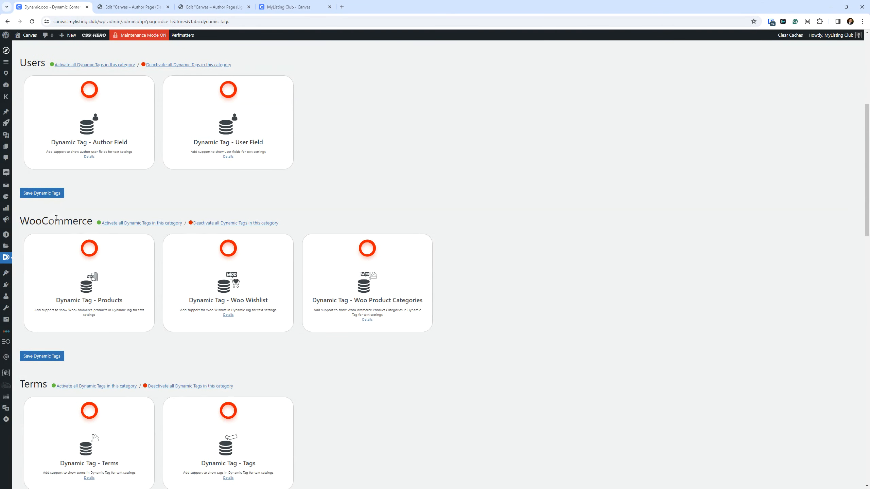
scroll(56, 217, "down", 7)
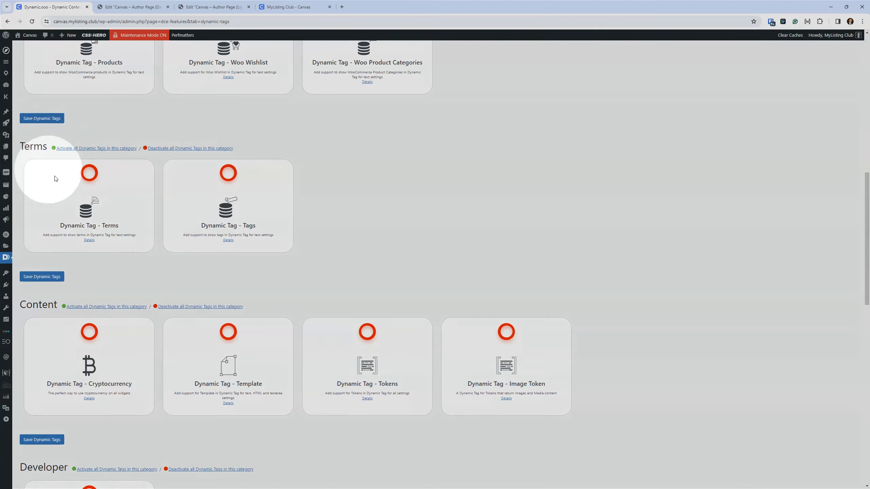
scroll(45, 164, "down", 4)
scroll(140, 295, "down", 8)
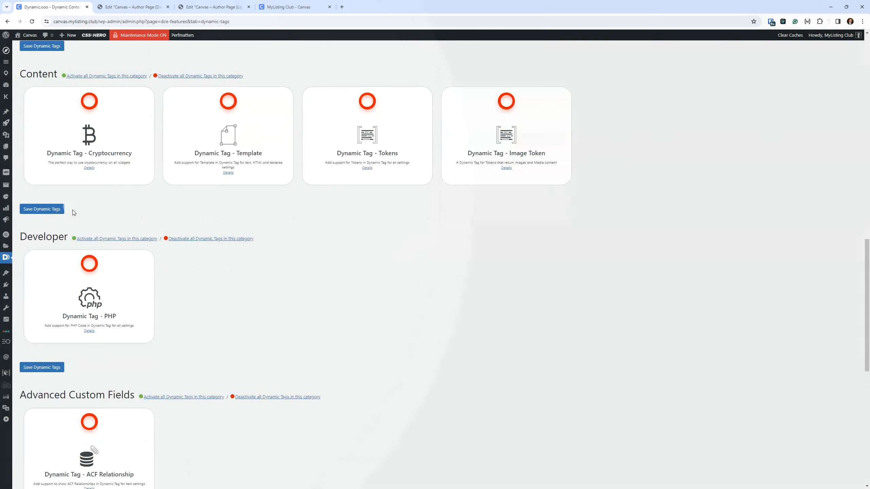
scroll(192, 255, "up", 20)
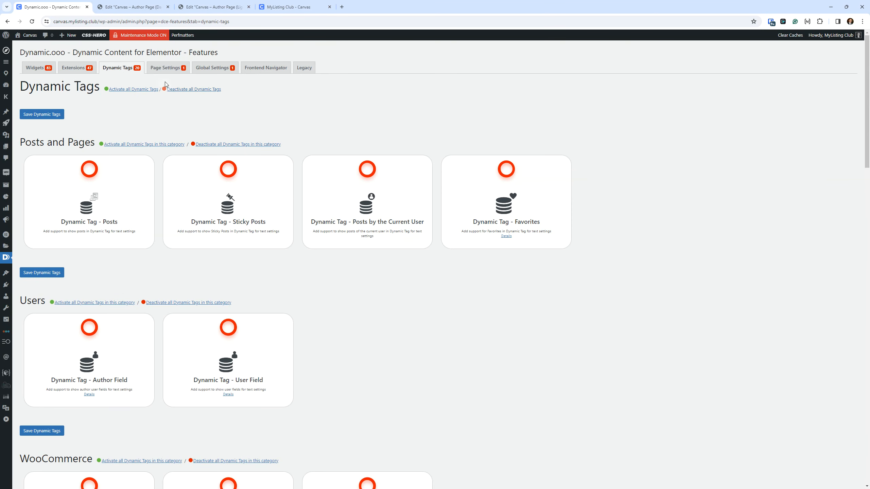
Check the Page Settings and Global Settings features, and return to the Widgets feature list
left_click(171, 69)
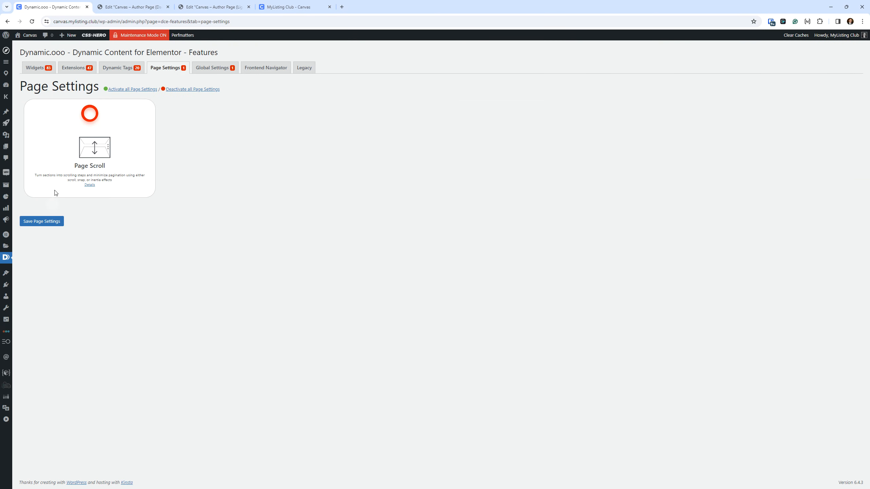
left_click(207, 74)
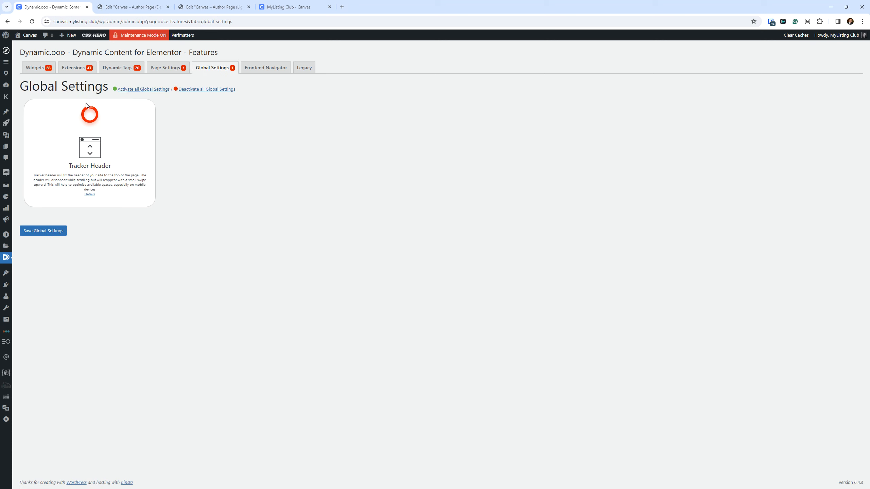
left_click(39, 68)
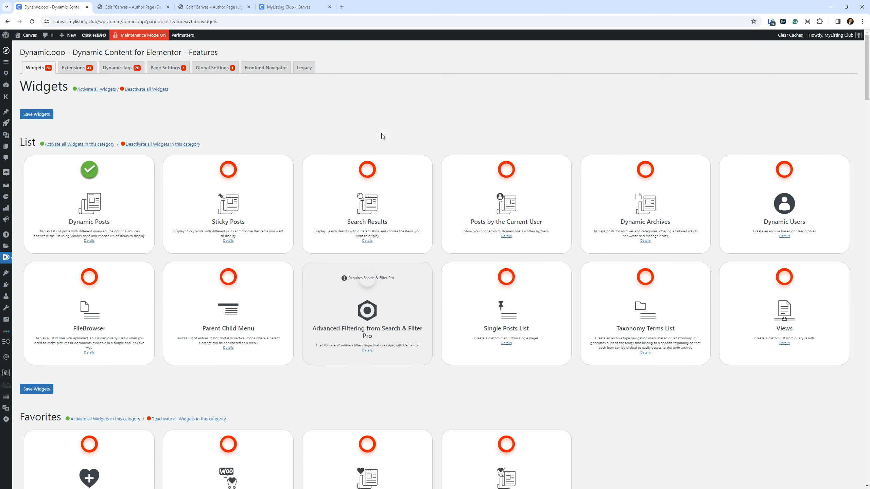
scroll(261, 285, "down", 3)
scroll(185, 250, "up", 3)
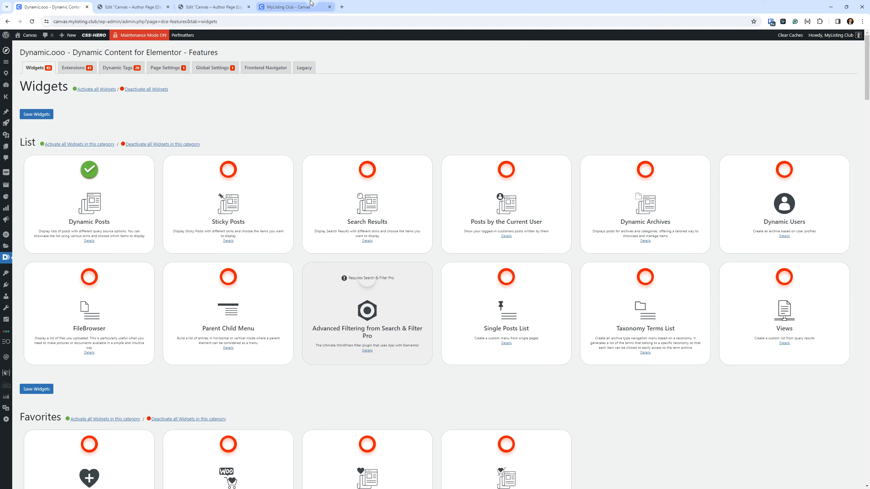
Switch to the light-mode author page template in Elementor and inspect the Author Box and Bio text widget settings
left_click(292, 7)
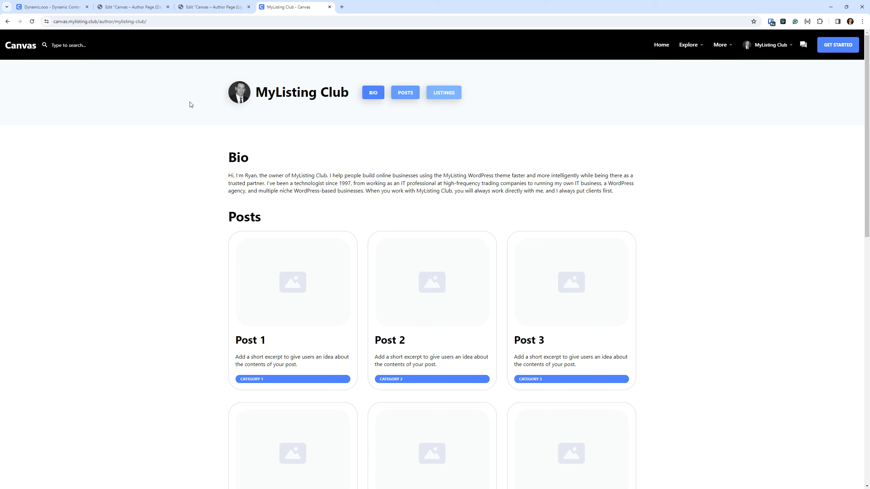
left_click(233, 7)
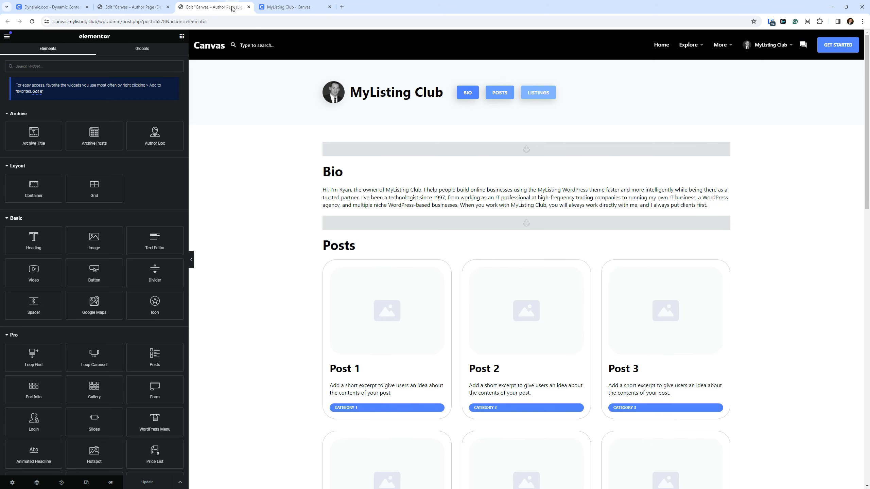
left_click(392, 94)
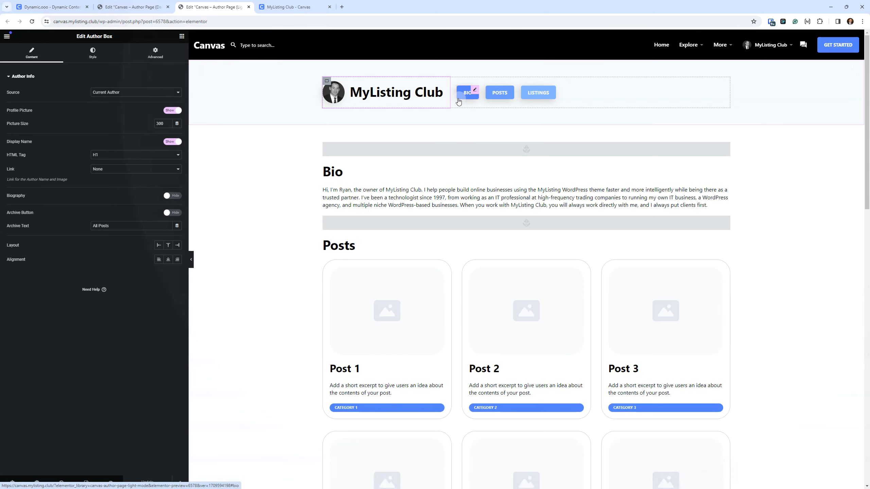
scroll(336, 183, "down", 4)
scroll(357, 270, "up", 4)
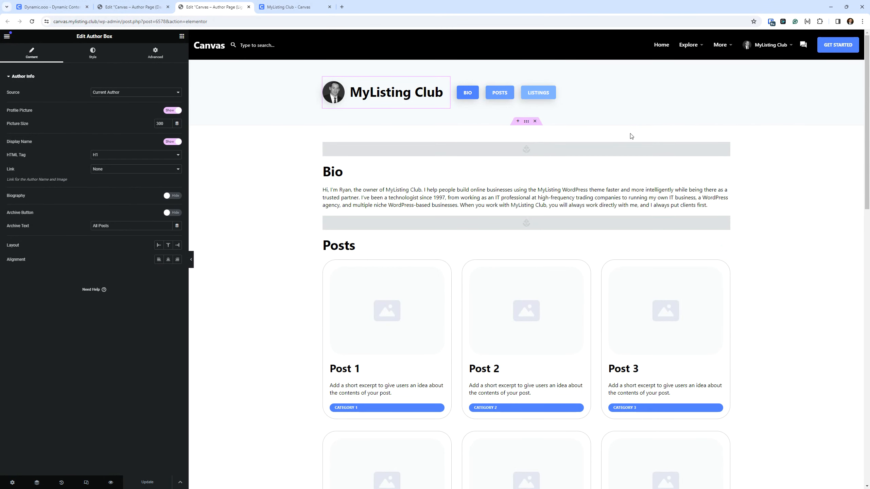
left_click(423, 202)
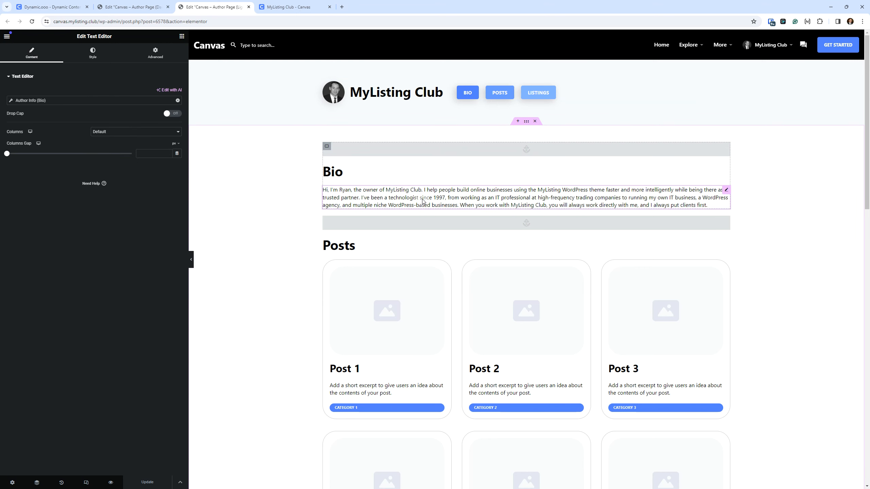
left_click(27, 99)
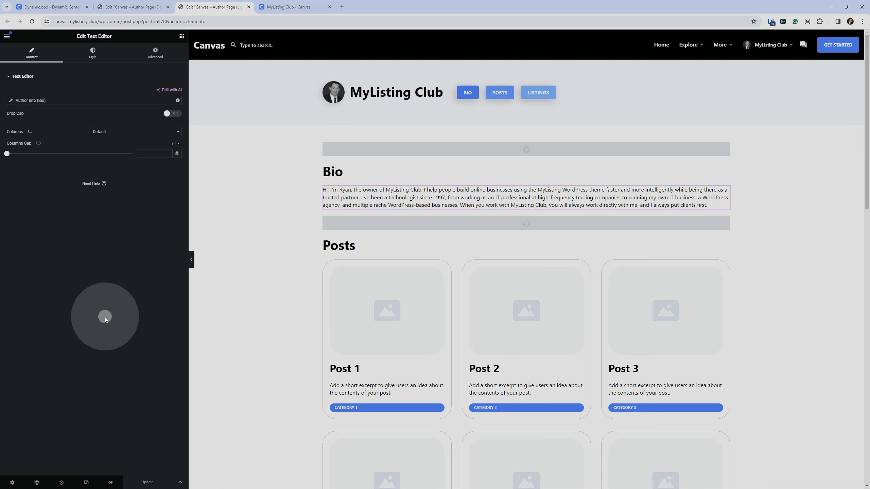
Inspect the Dynamic Posts widget settings of the Posts grid and of the Listings grid in the template
scroll(354, 259, "down", 2)
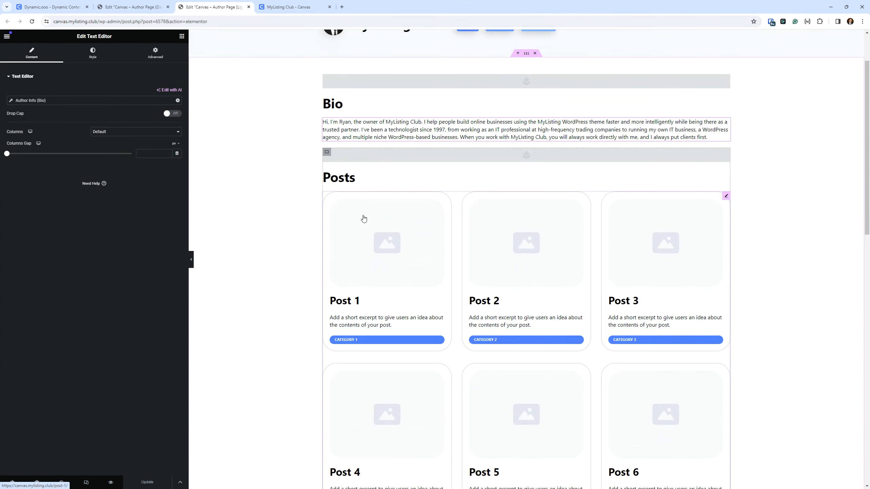
left_click(726, 196)
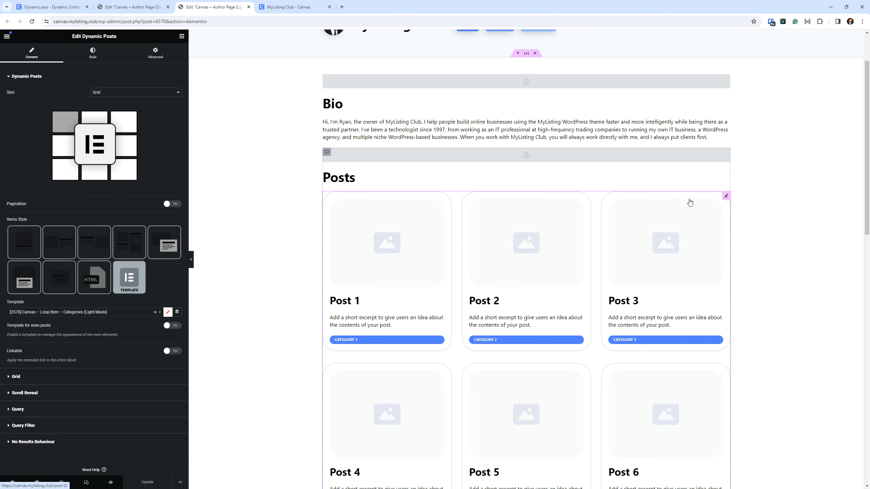
scroll(633, 209, "down", 8)
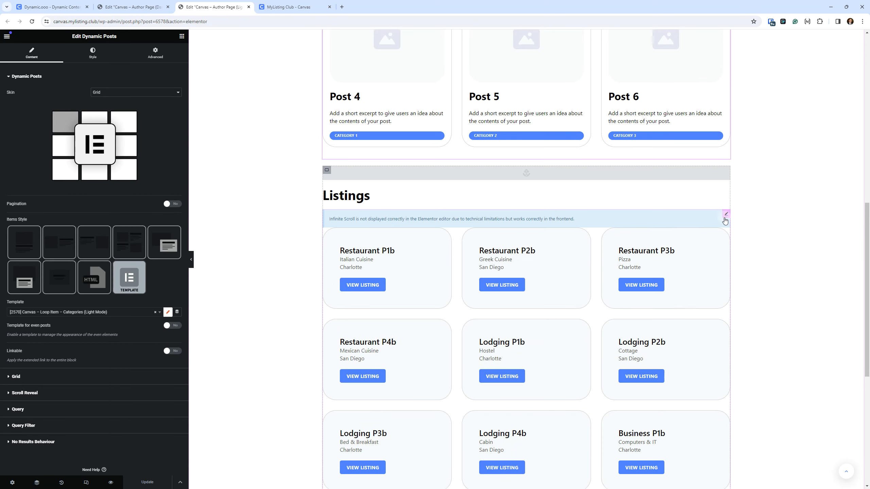
scroll(725, 221, "down", 3)
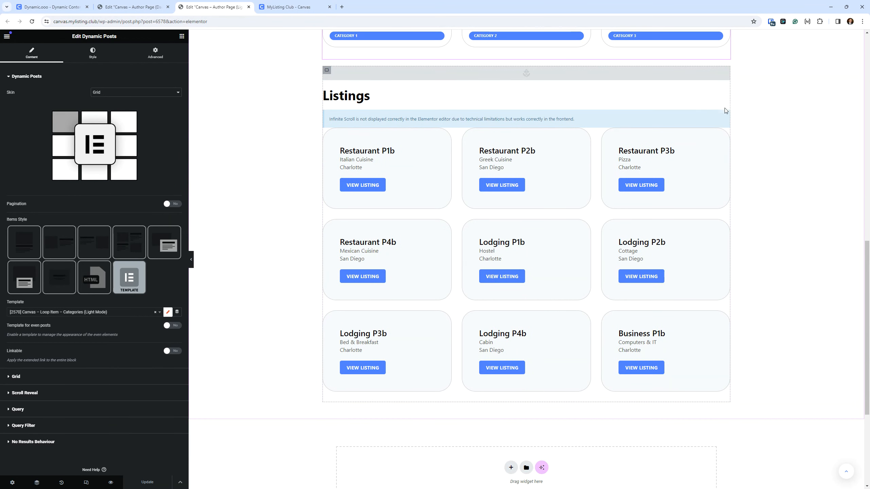
left_click(292, 7)
left_click(226, 7)
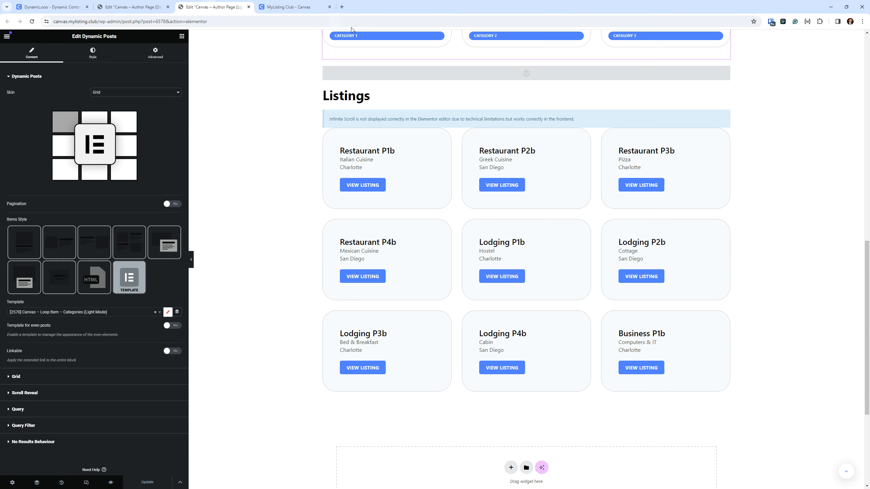
scroll(670, 222, "up", 3)
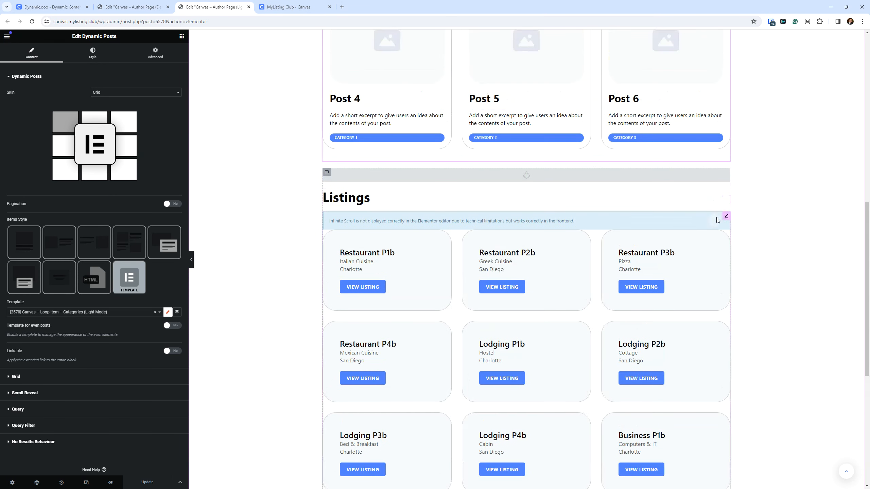
left_click(725, 217)
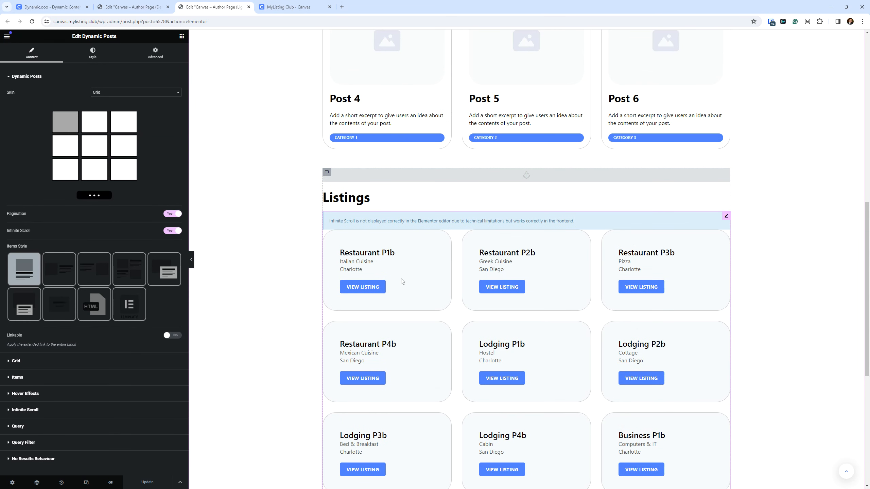
Look over the template's Bio, Posts and Listings sections and reopen the Posts grid's Dynamic Posts settings
scroll(400, 319, "down", 5)
scroll(403, 317, "up", 10)
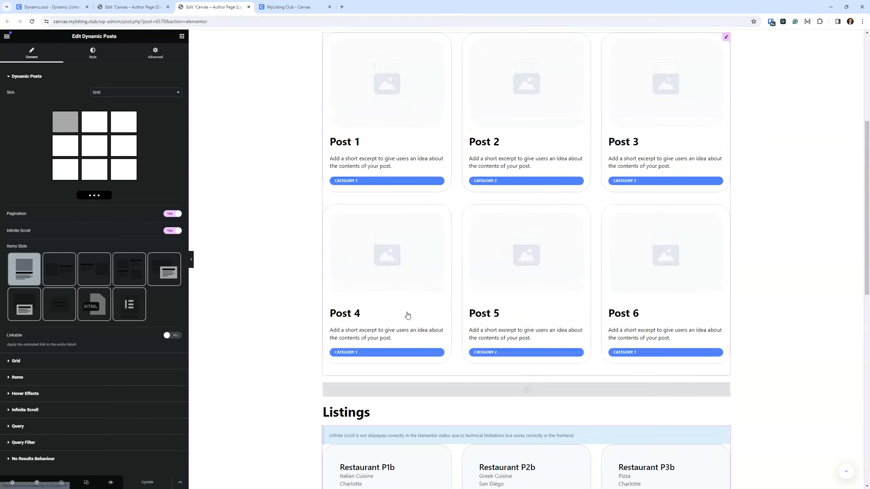
scroll(407, 315, "up", 4)
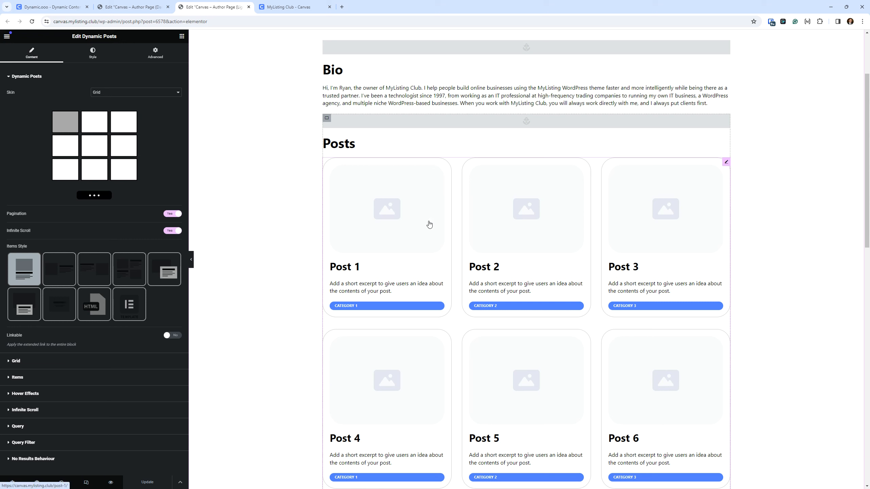
left_click(509, 306)
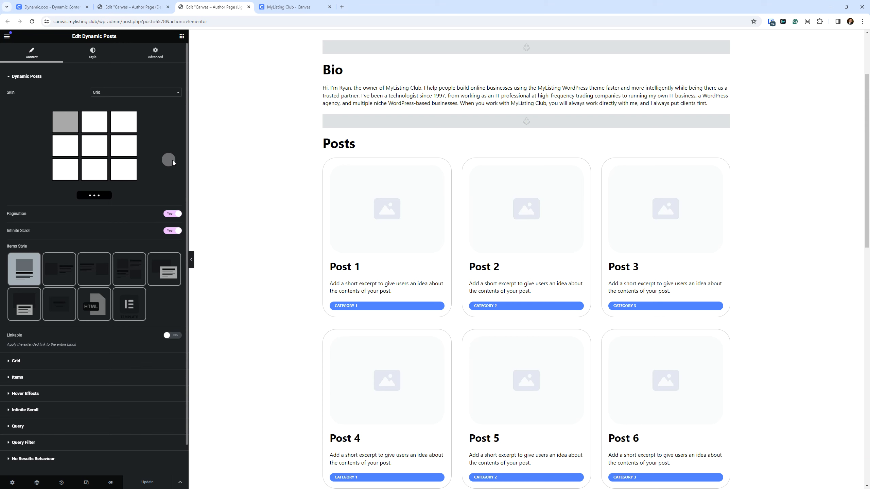
scroll(366, 229, "up", 3)
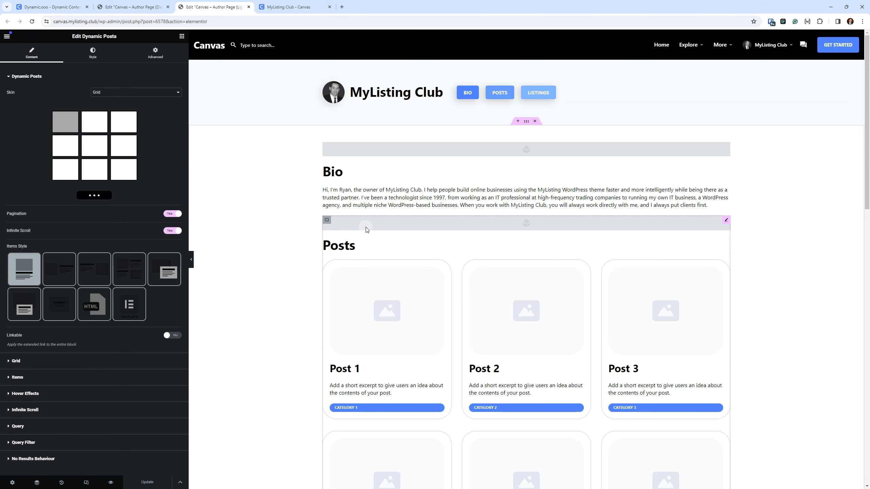
scroll(316, 274, "down", 6)
scroll(343, 278, "down", 3)
scroll(377, 318, "up", 8)
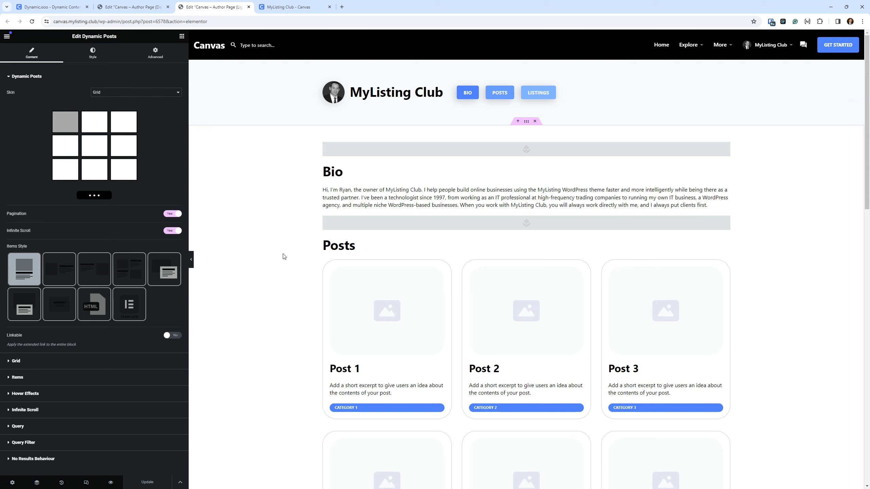
scroll(671, 144, "down", 4)
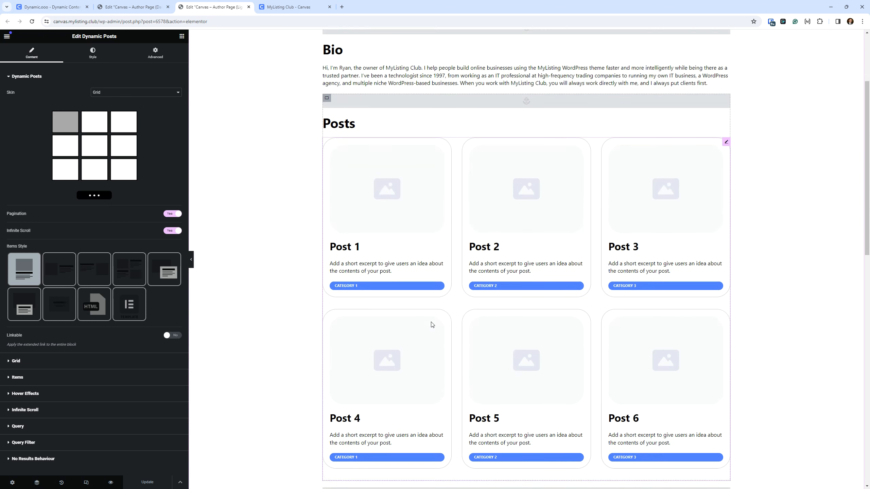
left_click(726, 128)
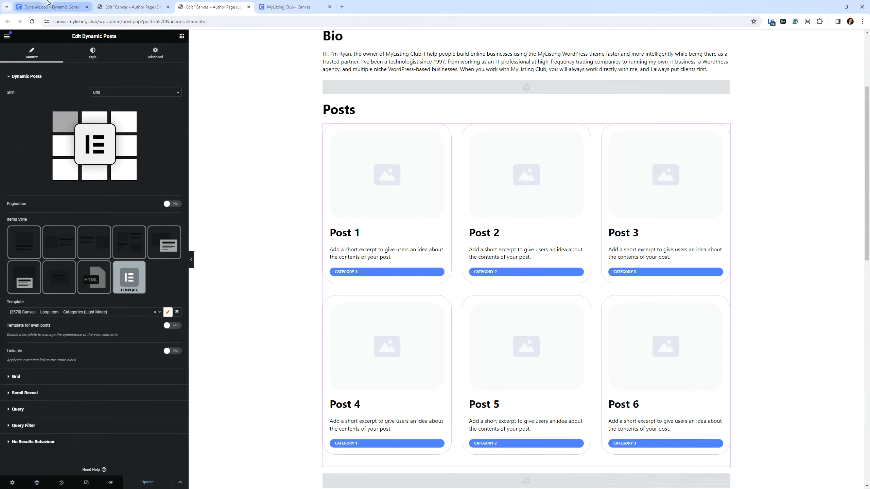
Open the WordPress saved templates list and sort it by title in ascending order
left_click(47, 4)
left_click(6, 420)
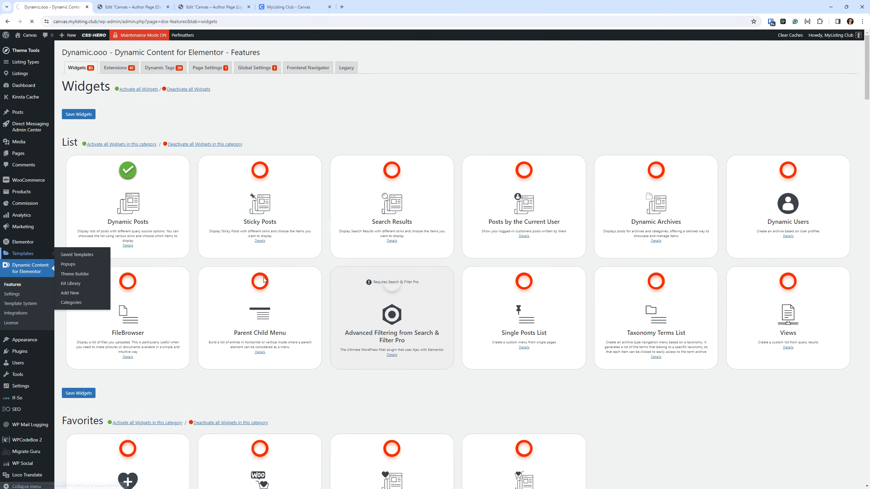
left_click(23, 253)
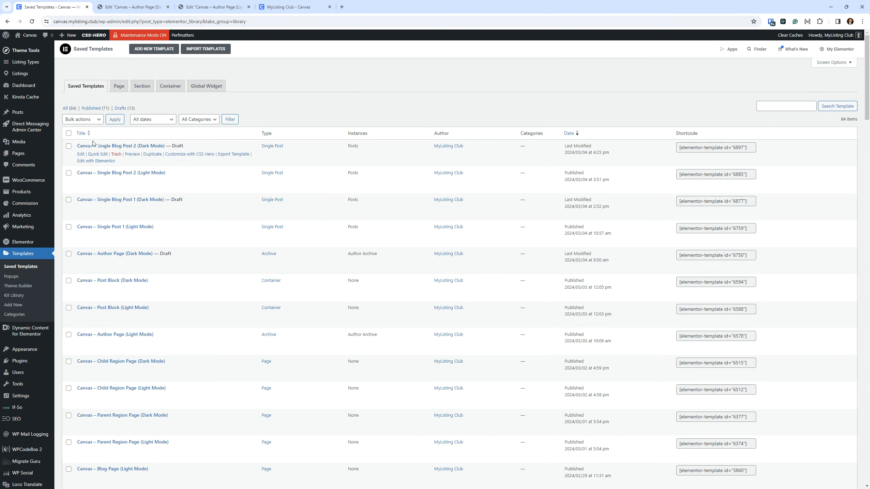
left_click(88, 137)
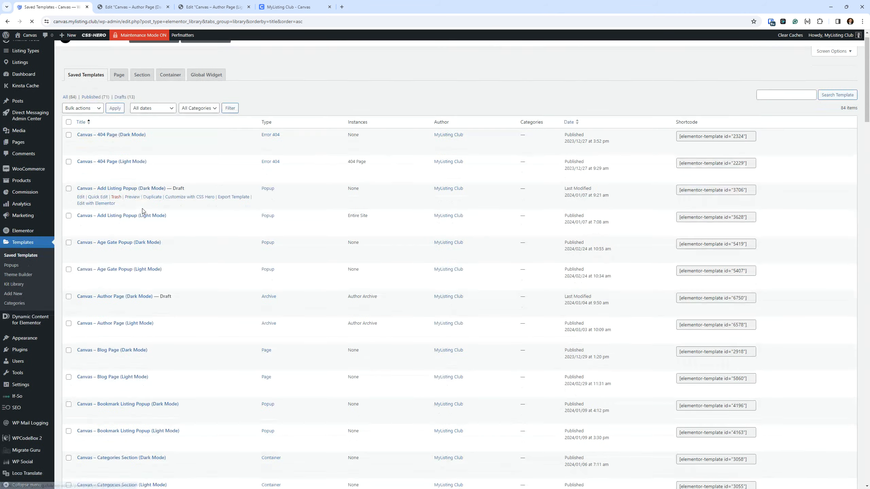
Open the "Canvas – Loop Item – Categories (Light Mode)" template with Elementor in a new browser tab and switch to it
scroll(142, 212, "down", 10)
scroll(141, 223, "down", 5)
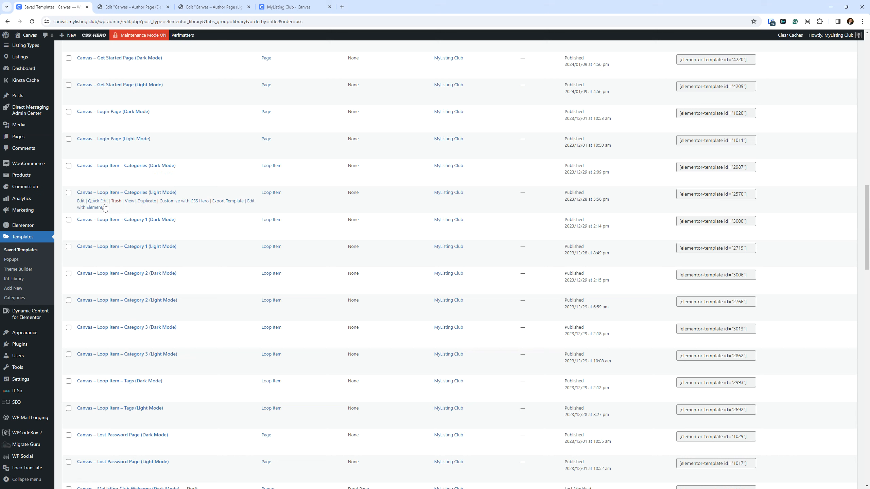
right_click(100, 208)
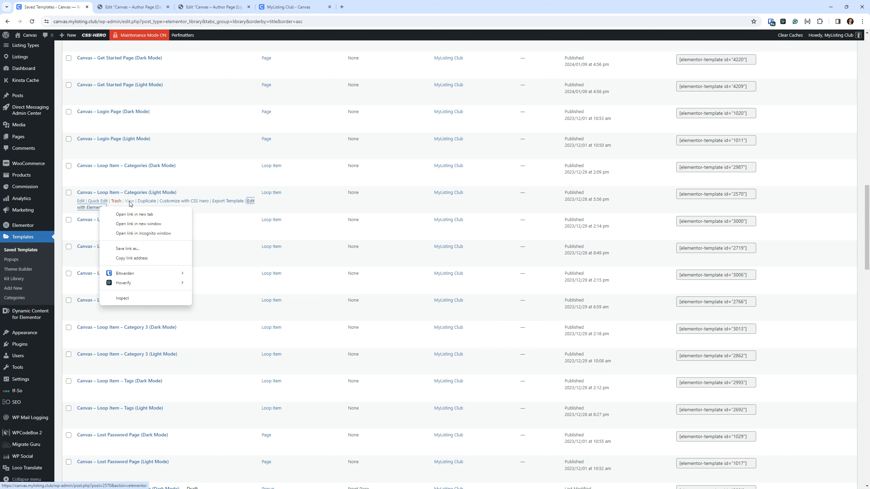
left_click(151, 215)
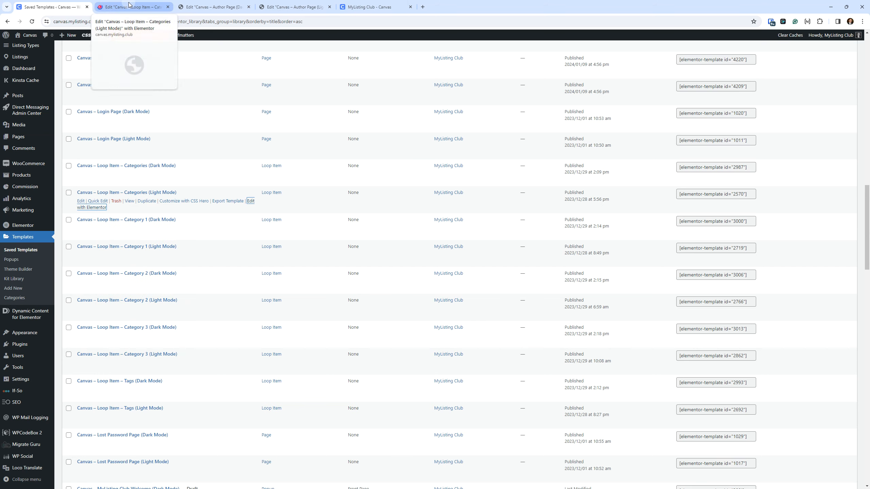
left_click(130, 5)
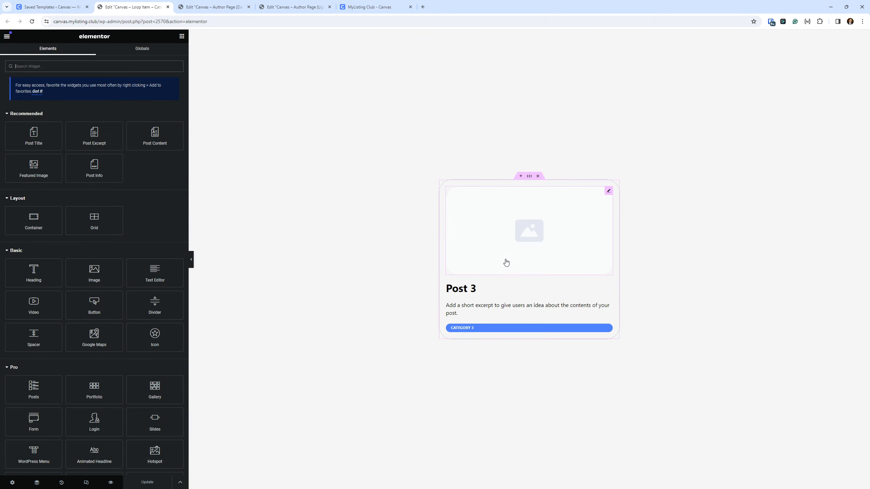
Compare the loop item template with the post cards on the live author page
left_click(356, 7)
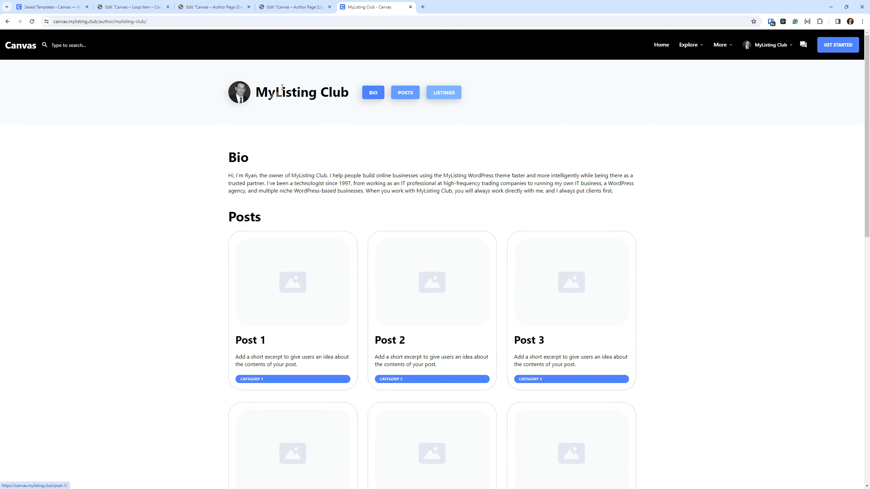
left_click(131, 7)
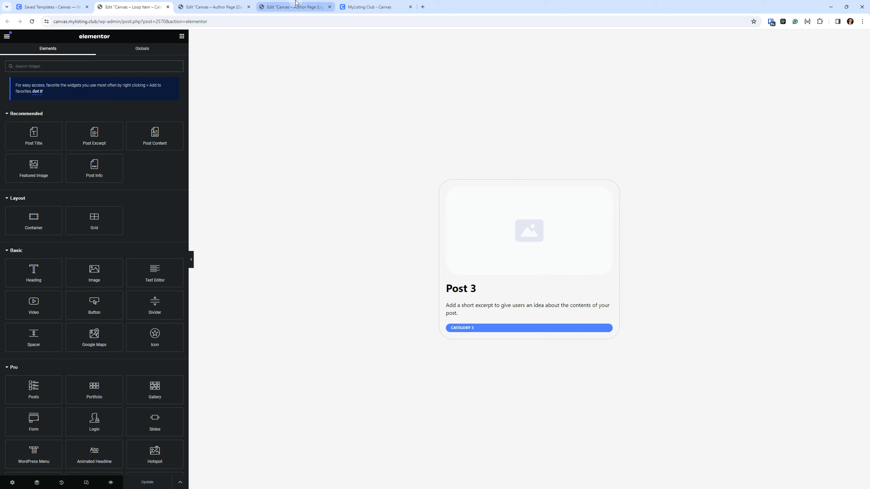
left_click(350, 11)
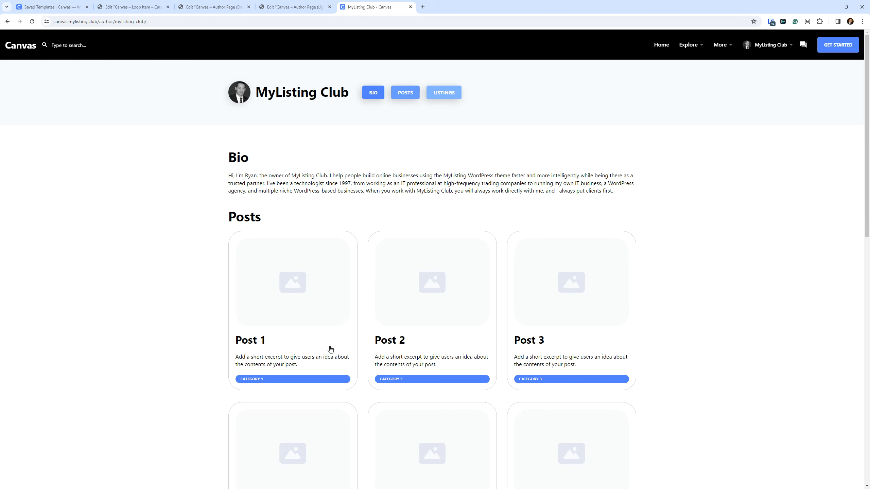
scroll(450, 301, "down", 2)
scroll(442, 301, "up", 2)
Return to the light-mode author page template and review the Posts grid's template setting and available skin options
left_click(276, 8)
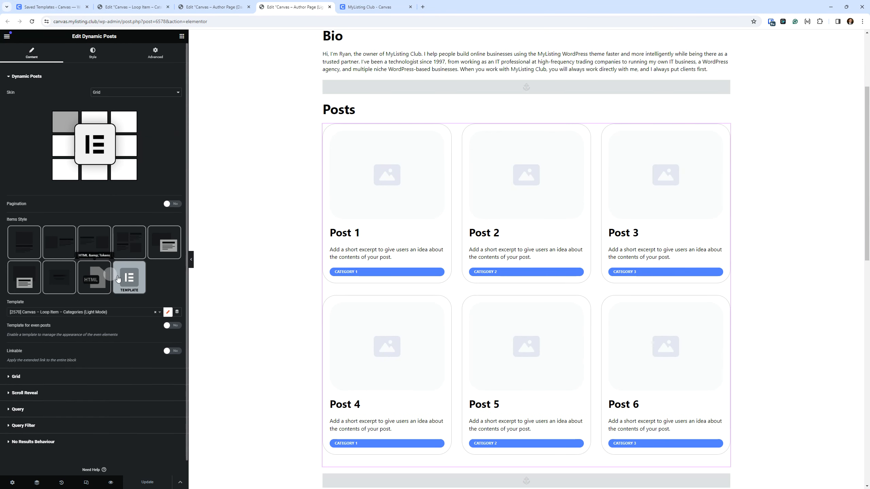
left_click(90, 304)
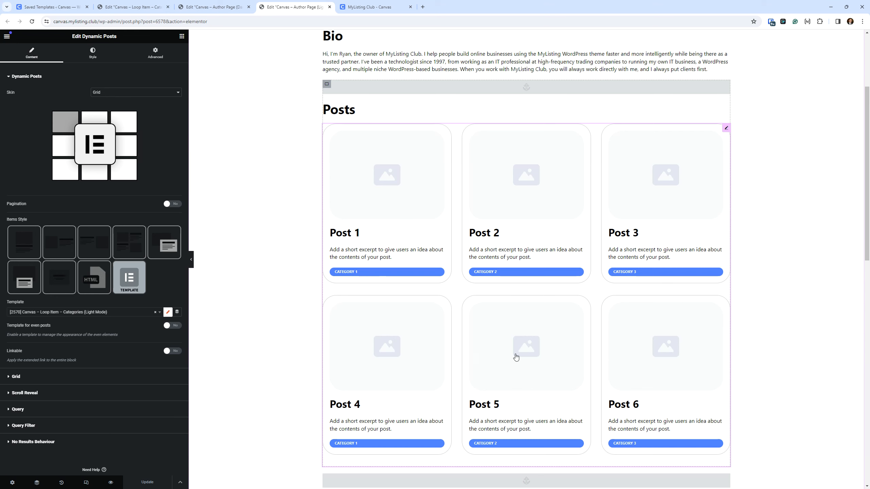
scroll(516, 357, "down", 3)
scroll(550, 298, "up", 4)
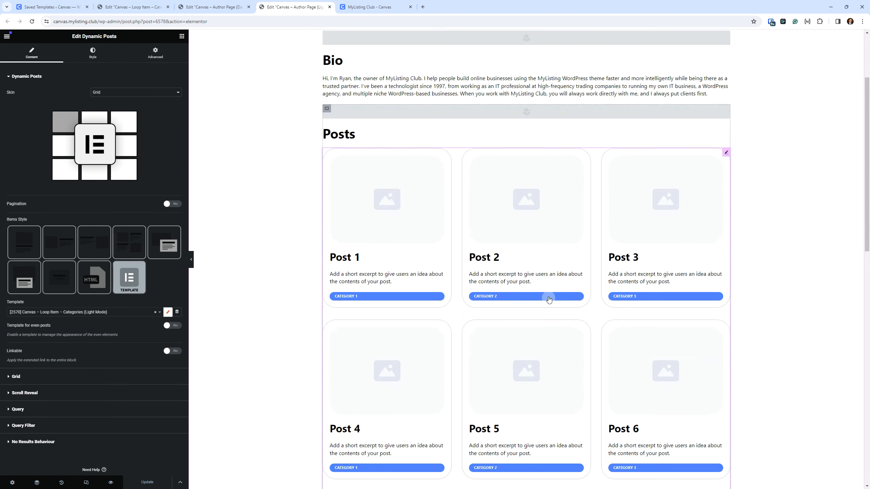
scroll(463, 300, "down", 1)
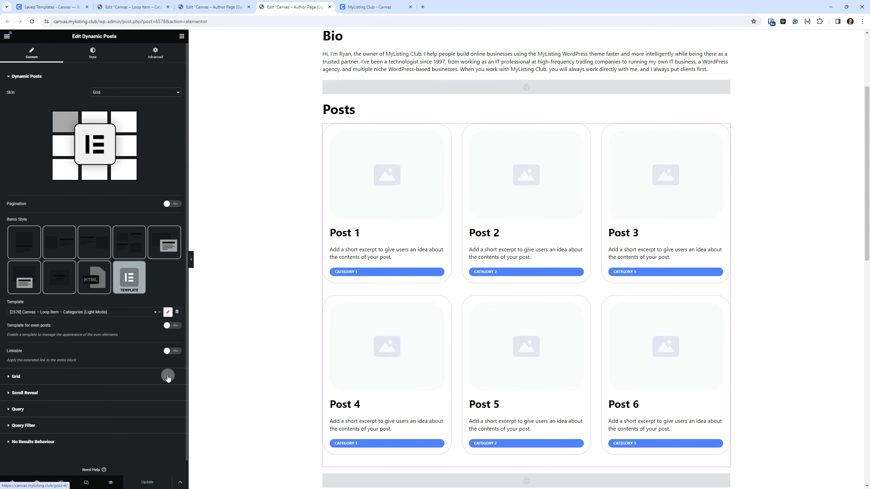
scroll(346, 151, "up", 2)
scroll(70, 220, "down", 1)
left_click(33, 367)
scroll(75, 94, "up", 1)
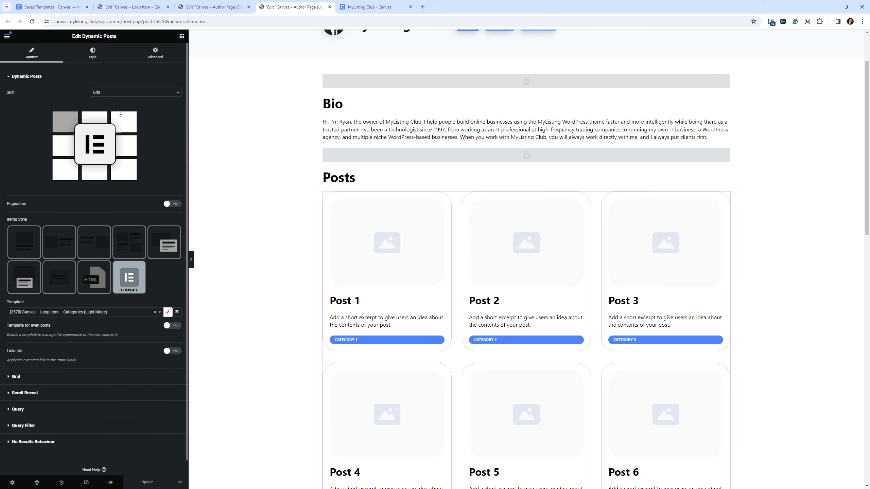
left_click(118, 92)
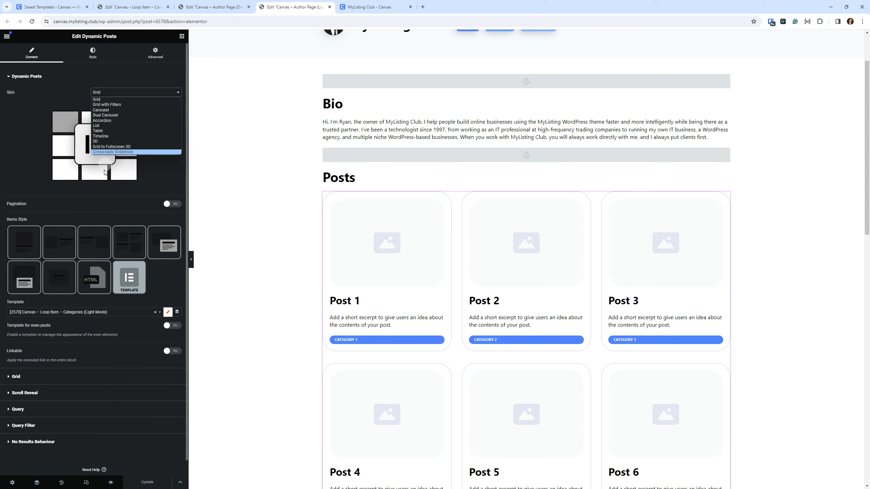
left_click(24, 137)
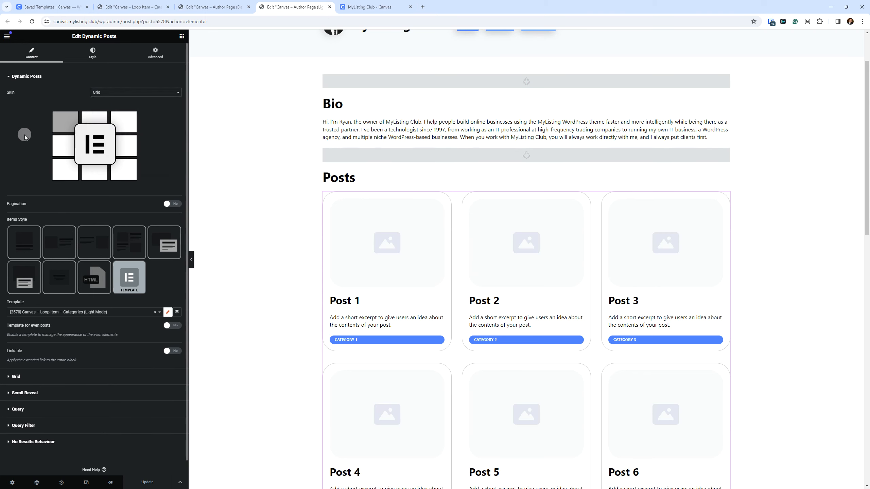
Inspect the Grid, Scroll Reveal and Query settings of the Posts grid's Dynamic Posts widget
scroll(26, 274, "down", 1)
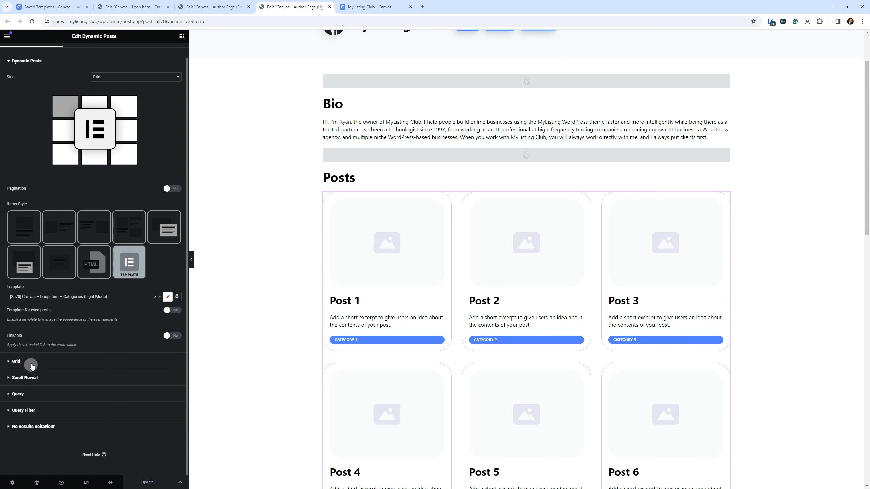
left_click(16, 361)
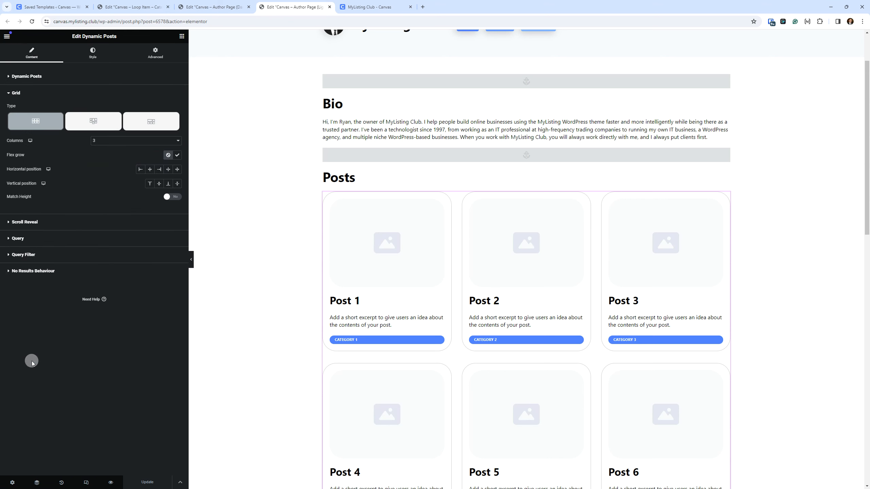
left_click(24, 221)
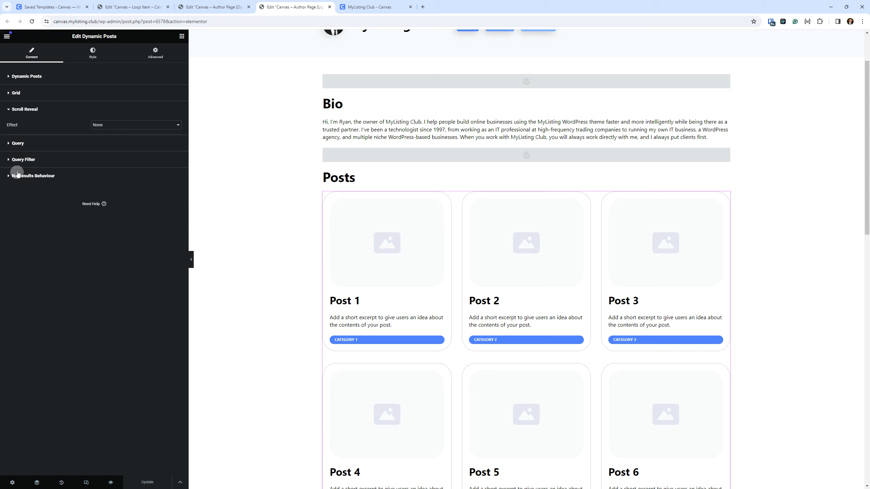
left_click(21, 143)
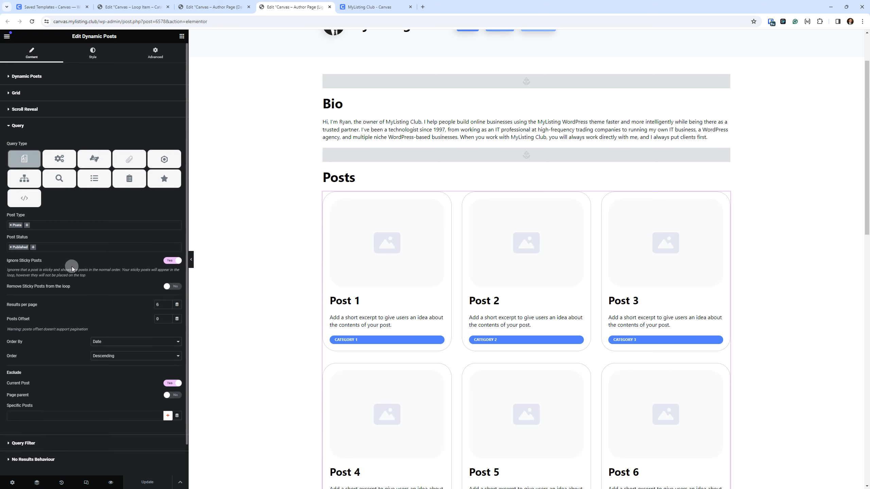
scroll(72, 267, "down", 1)
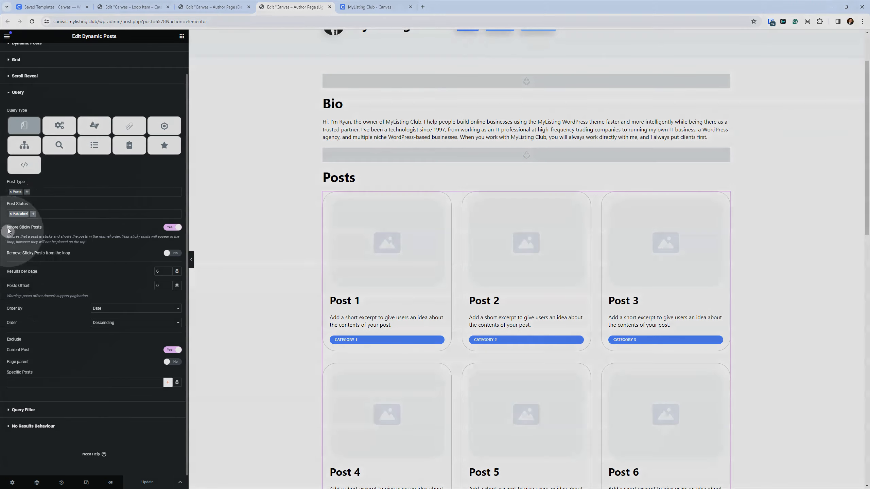
left_click(23, 216)
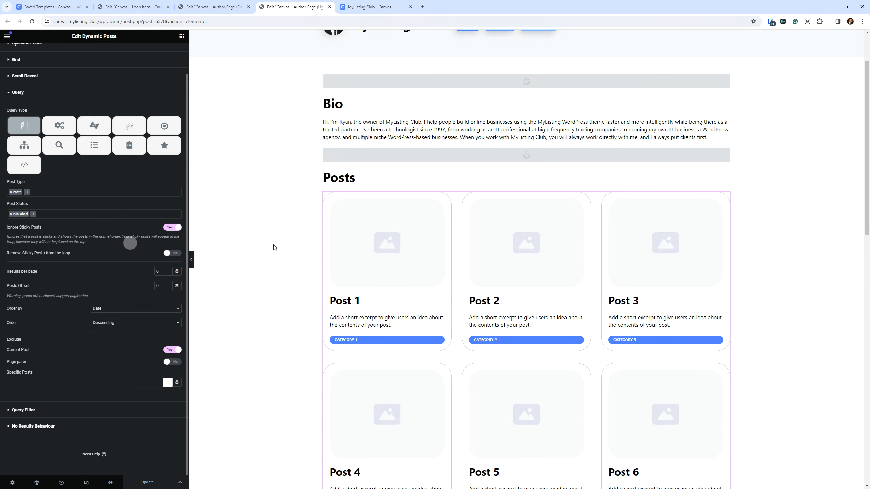
scroll(281, 249, "down", 3)
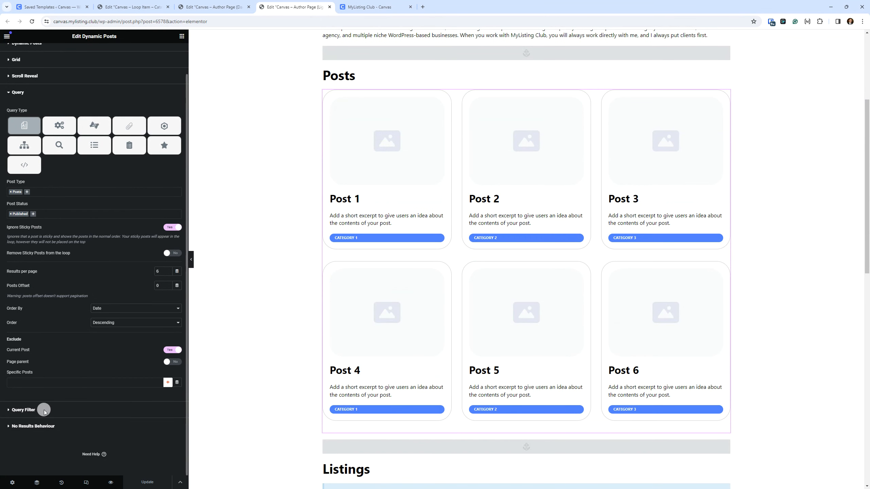
Inspect the Posts grid's Query Filter by author and check the available author filter types against the page preview
left_click(23, 409)
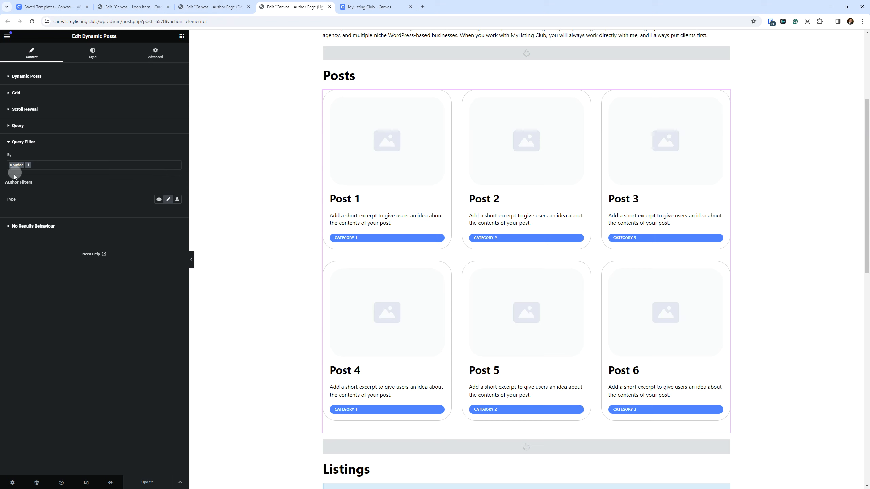
left_click(169, 200)
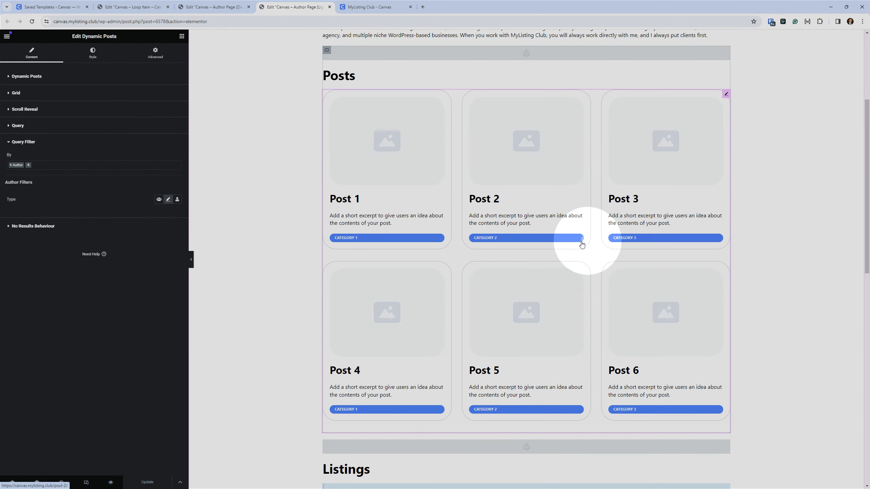
scroll(491, 267, "up", 1)
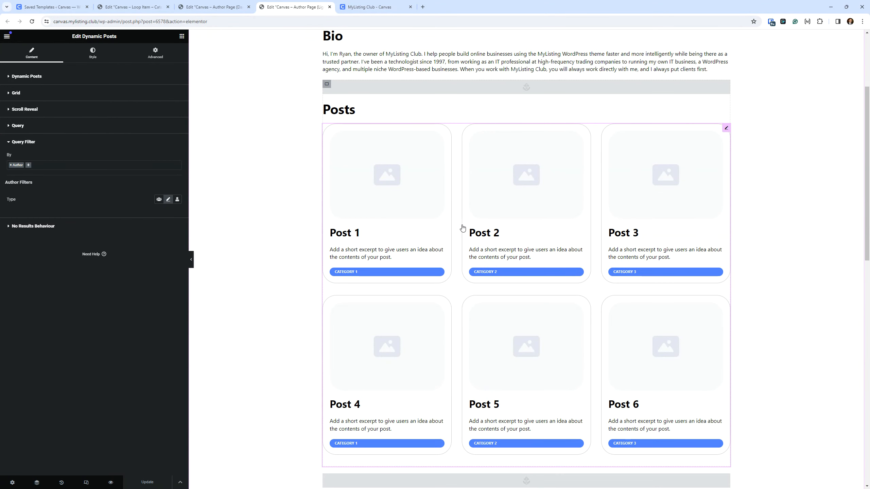
scroll(452, 240, "up", 4)
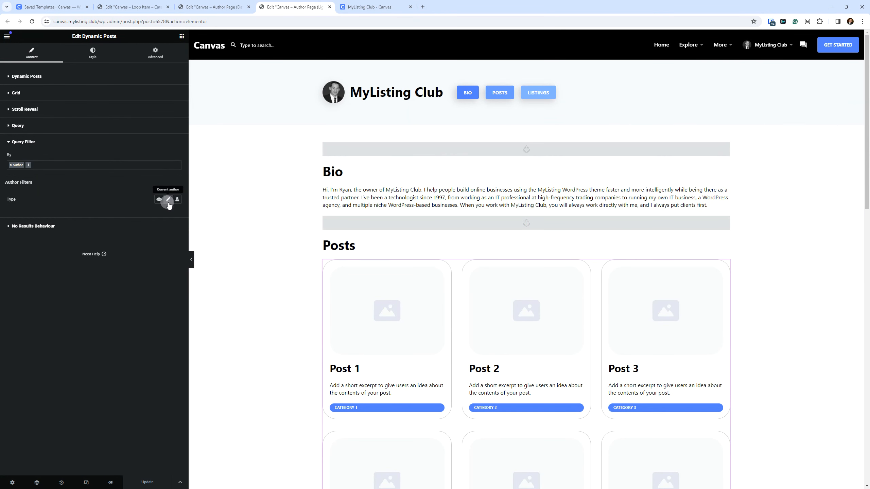
scroll(382, 281, "down", 1)
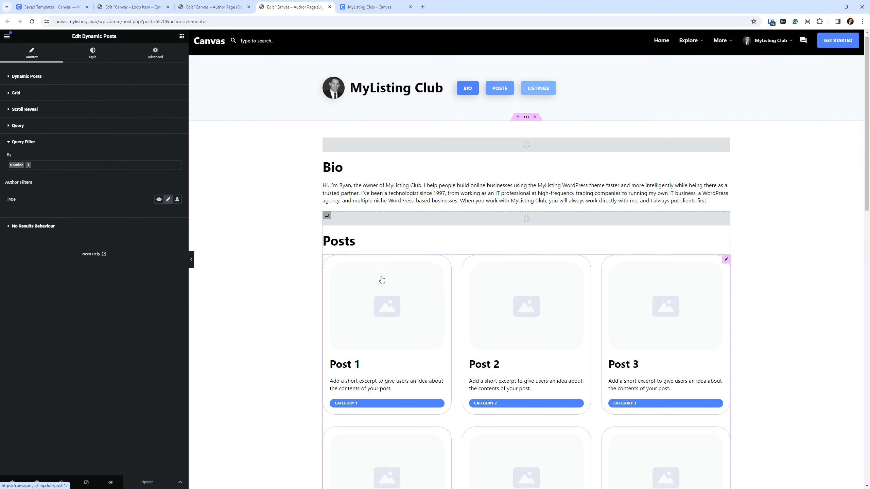
scroll(382, 280, "down", 4)
scroll(382, 281, "up", 4)
left_click(147, 208)
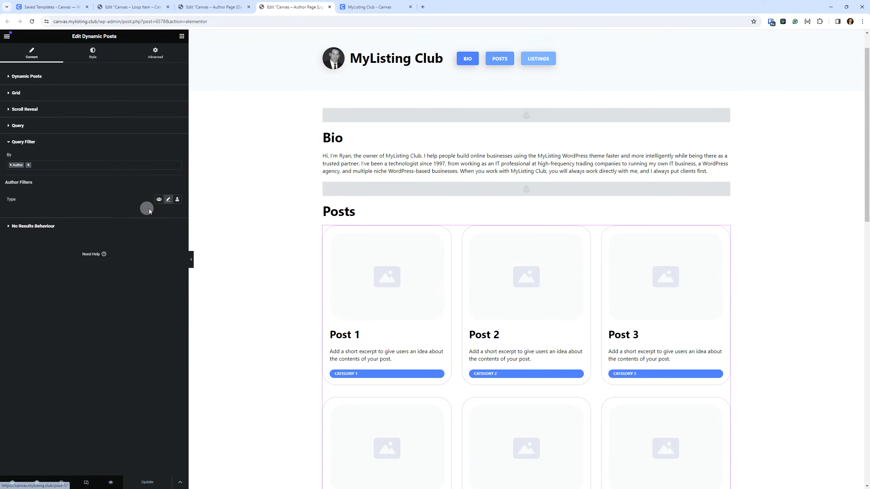
left_click(168, 199)
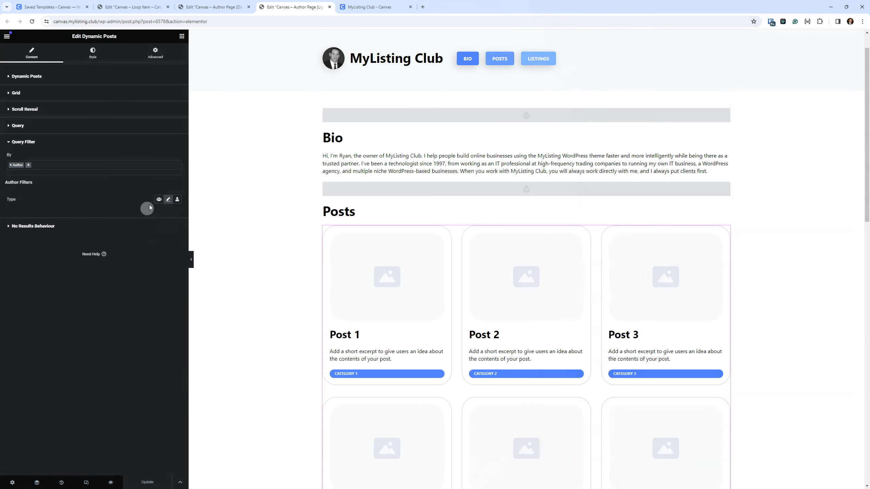
left_click(159, 202)
left_click(176, 201)
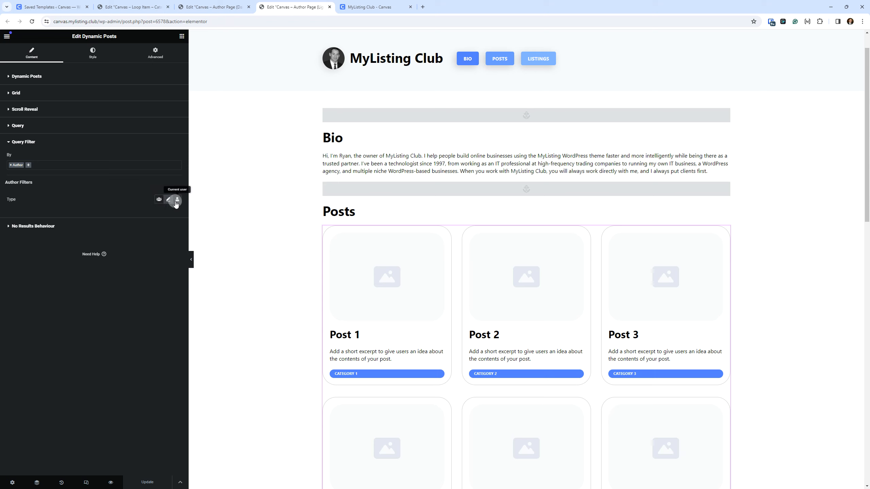
Inspect the Posts grid's style settings, including the grid gaps and direction, and its advanced layout settings
left_click(92, 53)
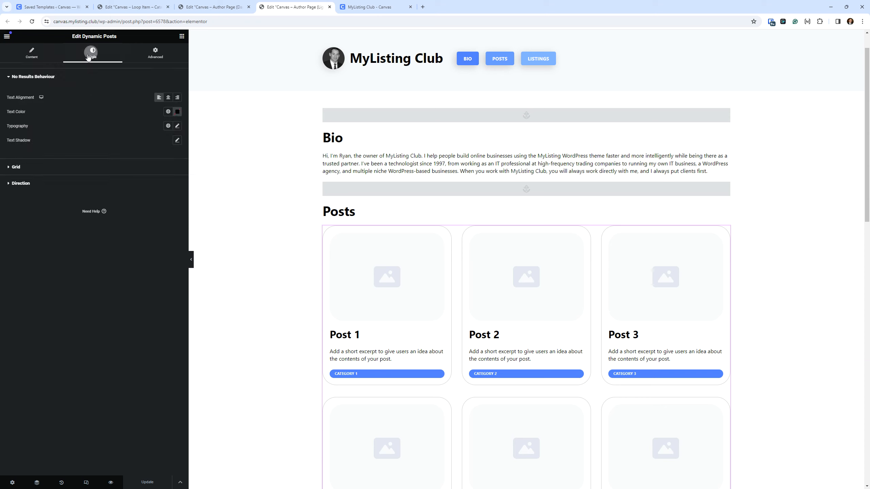
left_click(23, 167)
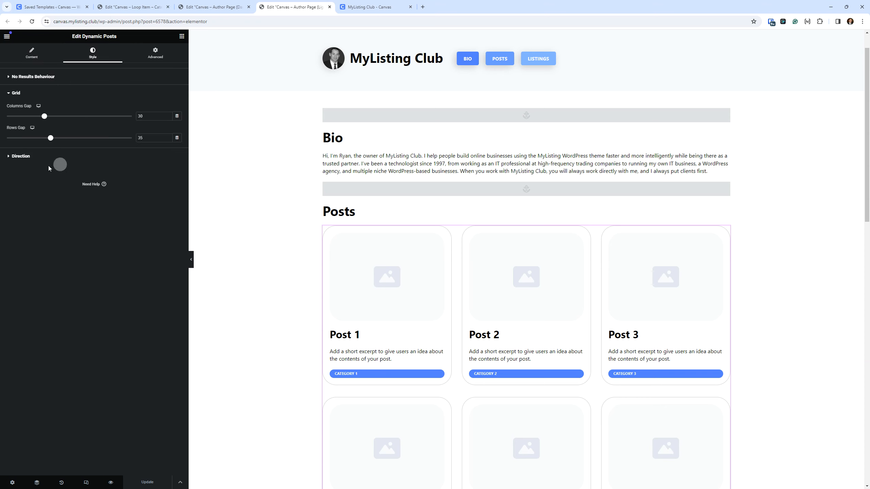
left_click(38, 157)
left_click(147, 59)
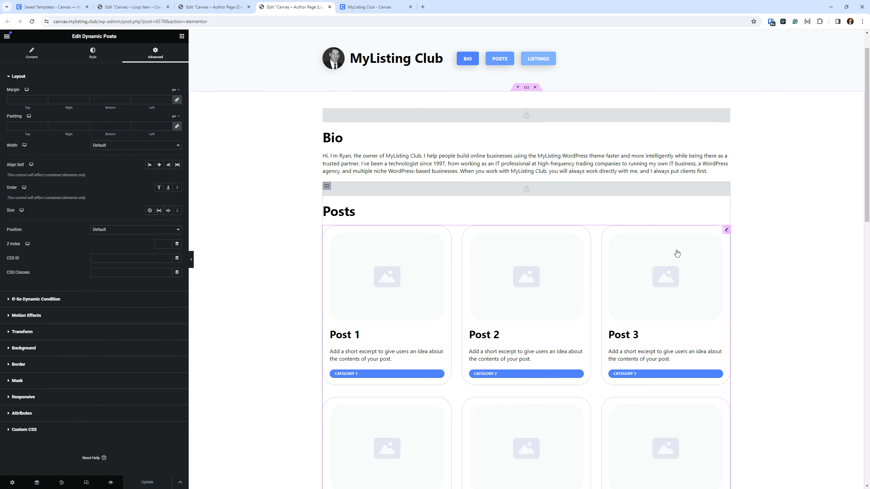
Open the Listings grid's Dynamic Posts widget for editing and review its skin, pagination, infinite scroll and items style settings
scroll(520, 312, "down", 8)
scroll(522, 309, "up", 3)
scroll(479, 298, "up", 3)
scroll(379, 270, "down", 8)
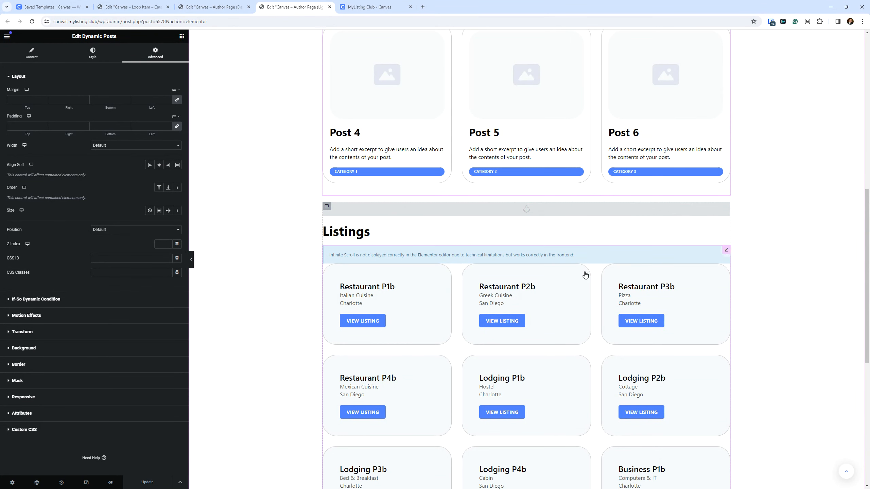
left_click(585, 259)
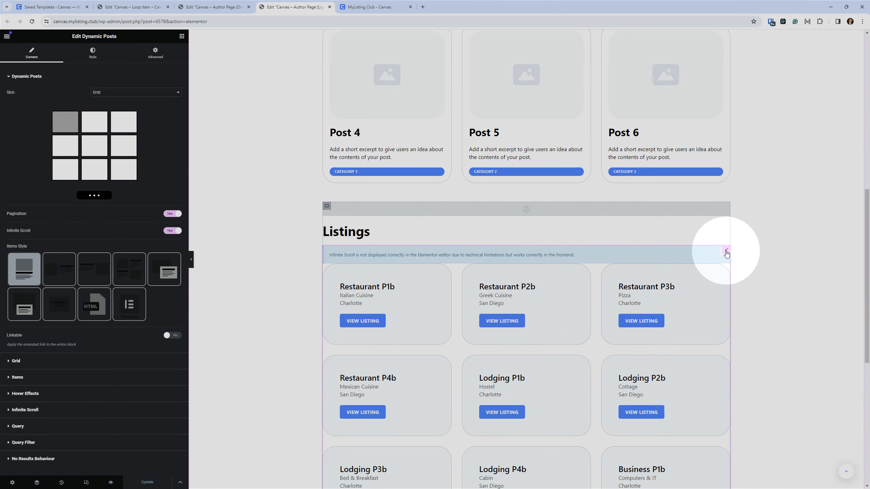
scroll(413, 186, "down", 2)
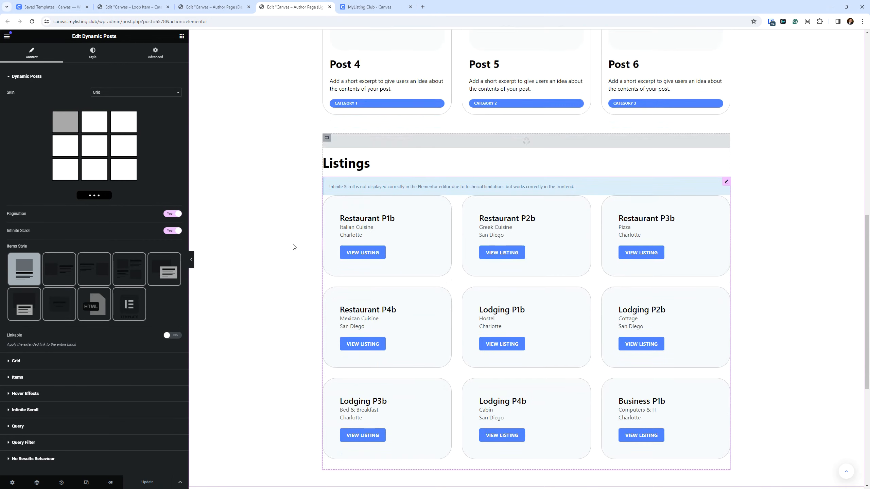
scroll(437, 203, "down", 2)
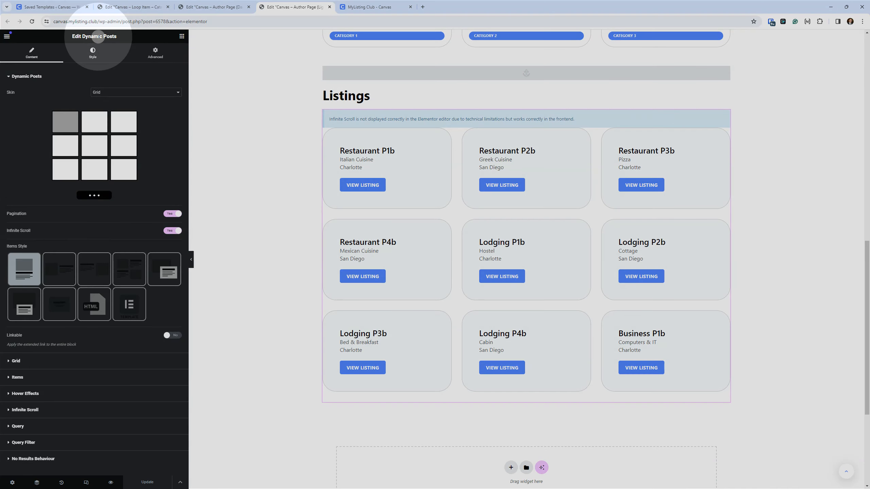
scroll(120, 155, "down", 1)
key("ctrl")
key("ctrl")
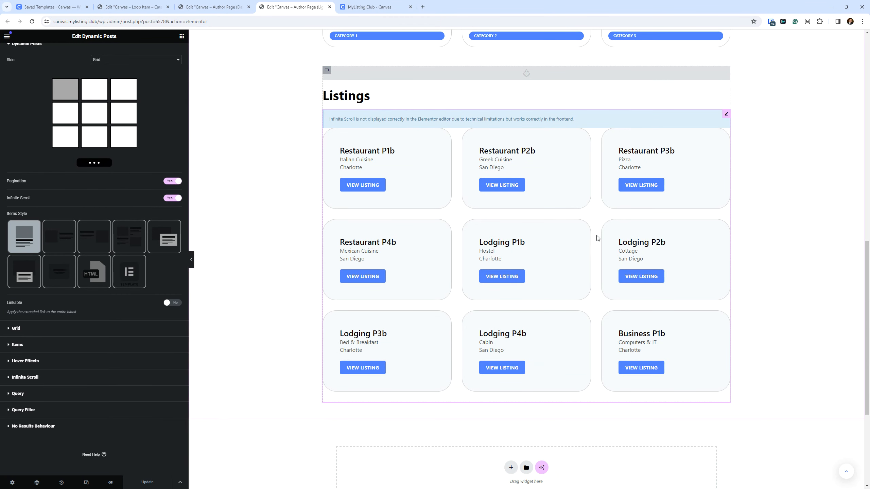
scroll(377, 256, "down", 2)
Inspect the Grid and Query Filter settings of the Listings grid's Dynamic Posts widget
left_click(71, 329)
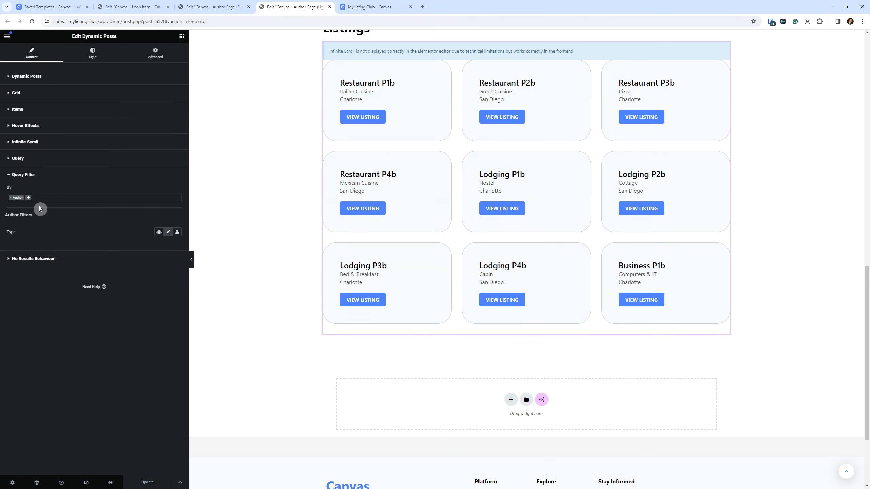
left_click(30, 111)
left_click(19, 112)
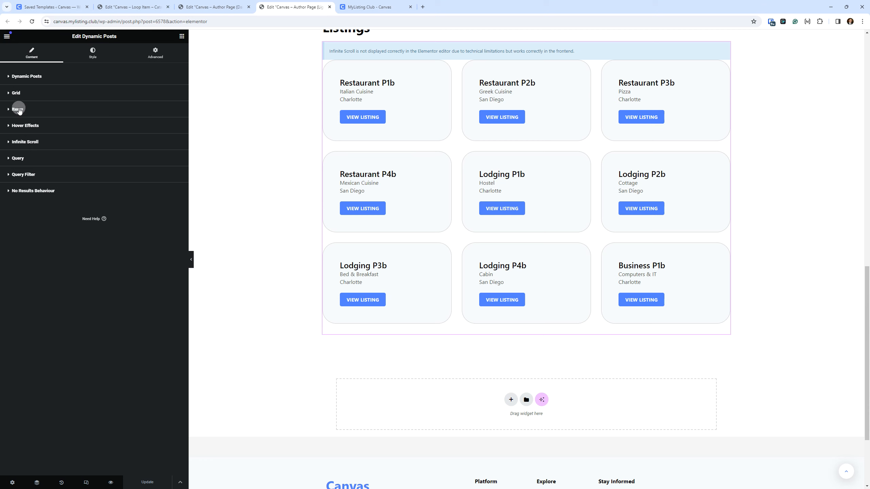
Review the Listings grid's displayed items and inspect the Terms item's separator and taxonomy filter settings
left_click(19, 110)
left_click(23, 112)
left_click(22, 110)
left_click(41, 136)
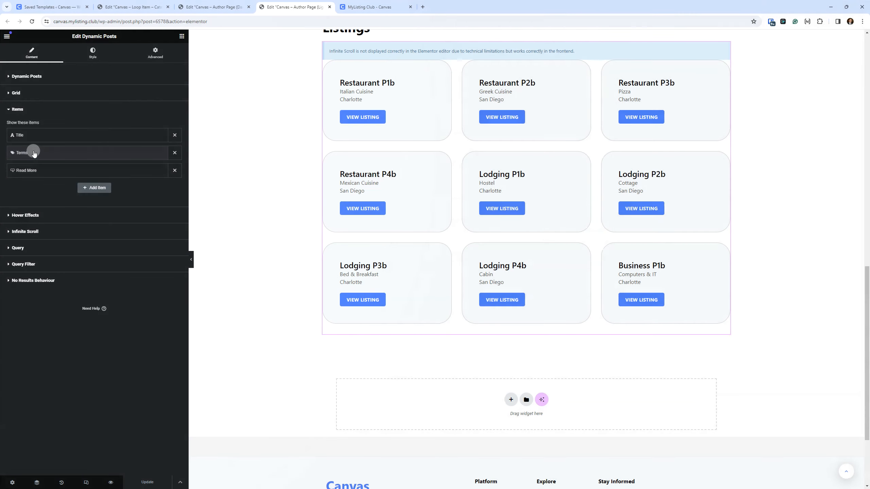
left_click(34, 153)
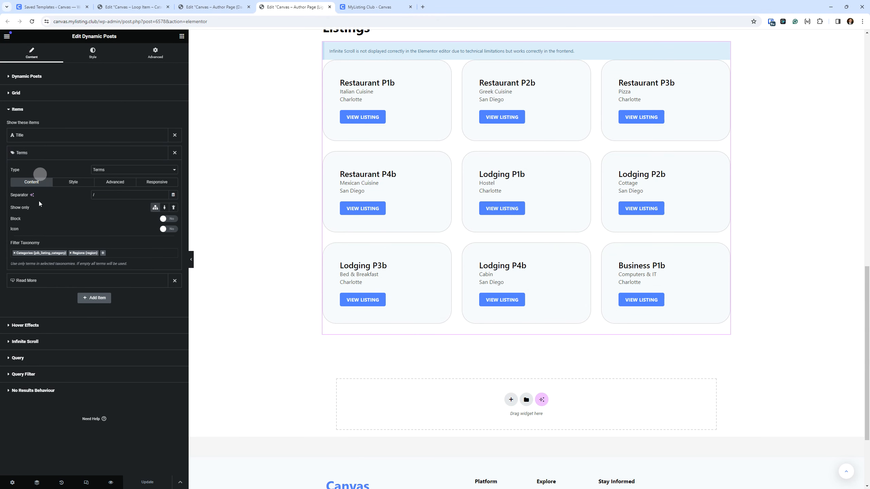
left_click(39, 156)
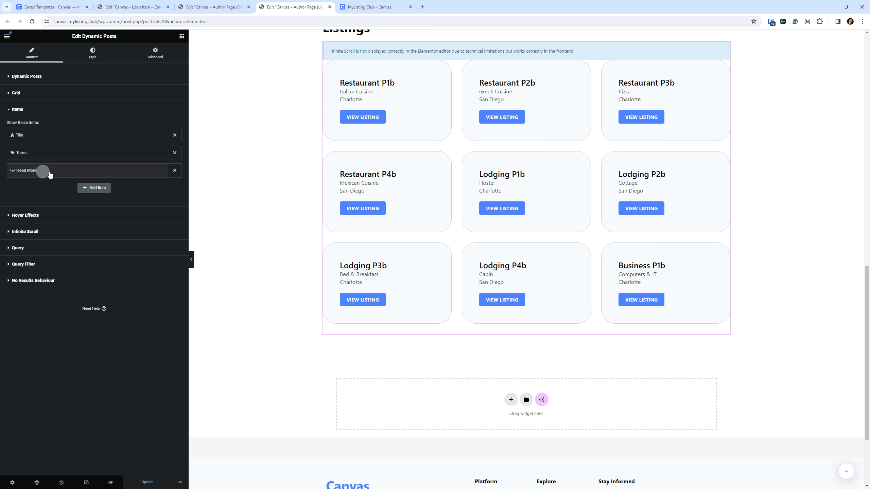
Inspect the content, style, advanced and responsive settings of the Listings grid's Read More item
left_click(49, 175)
left_click(136, 210)
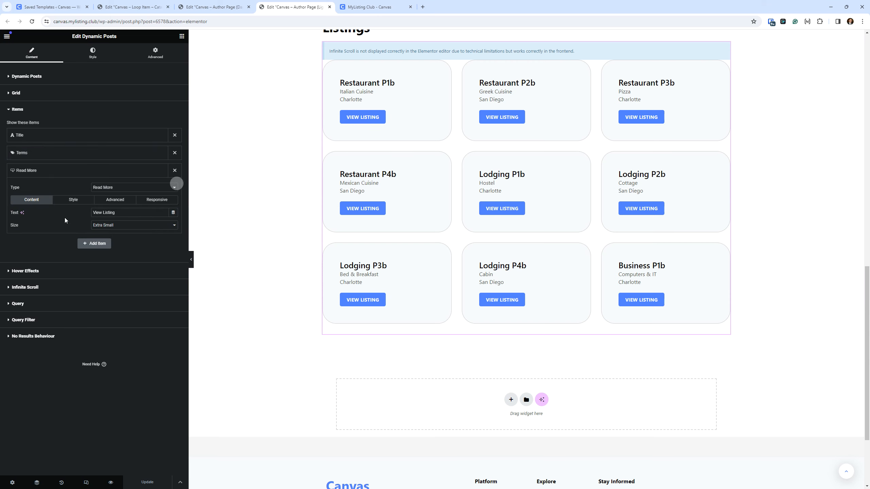
left_click(84, 200)
left_click(118, 201)
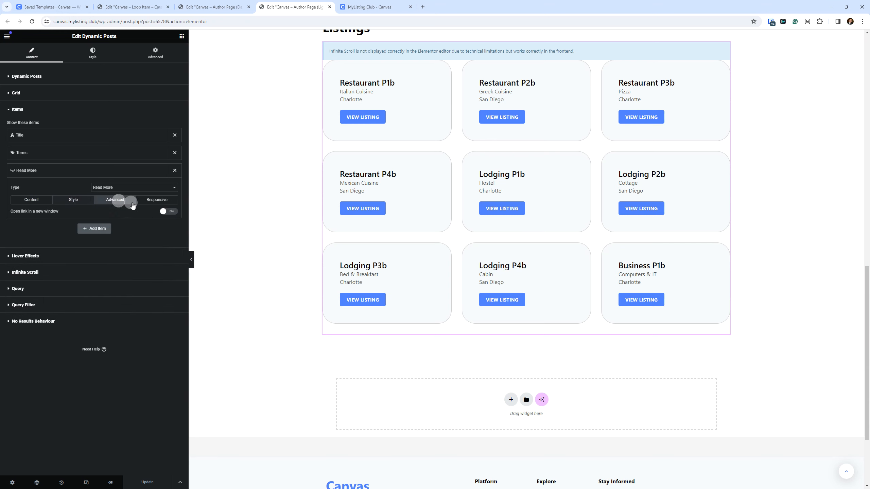
left_click(157, 202)
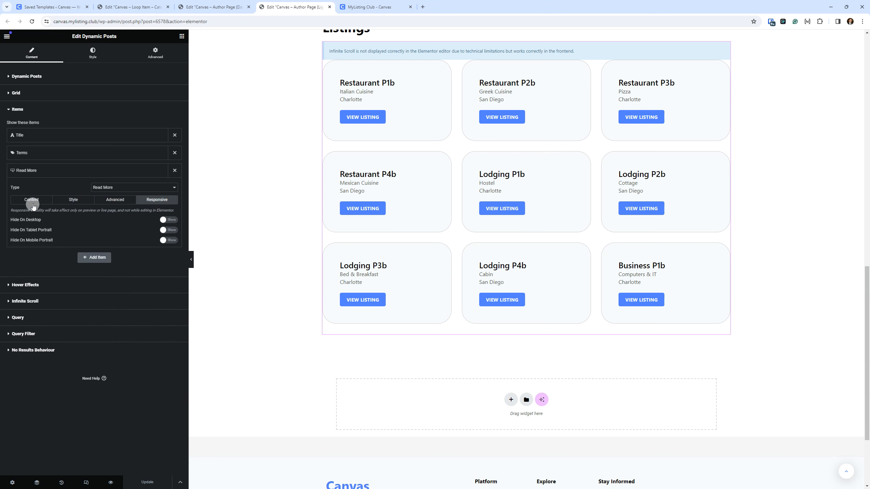
left_click(33, 202)
Check the item types available for the Listings grid's Terms item and inspect the Title item's settings
left_click(35, 155)
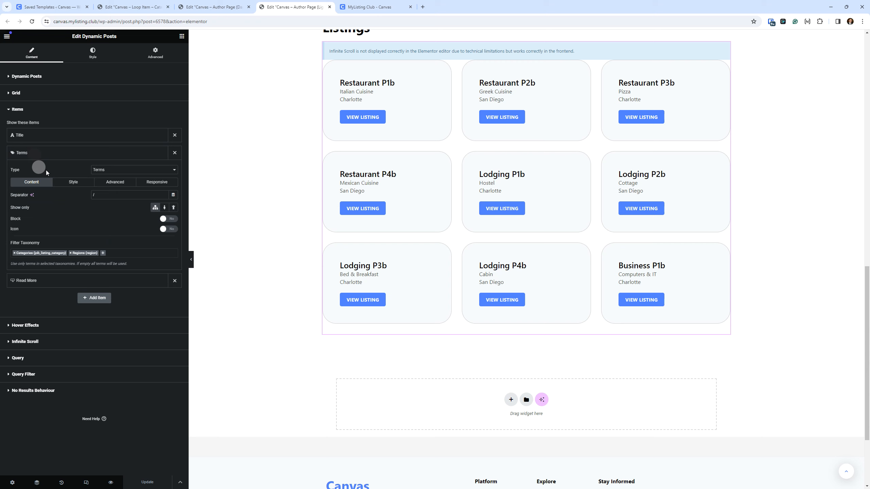
left_click(110, 171)
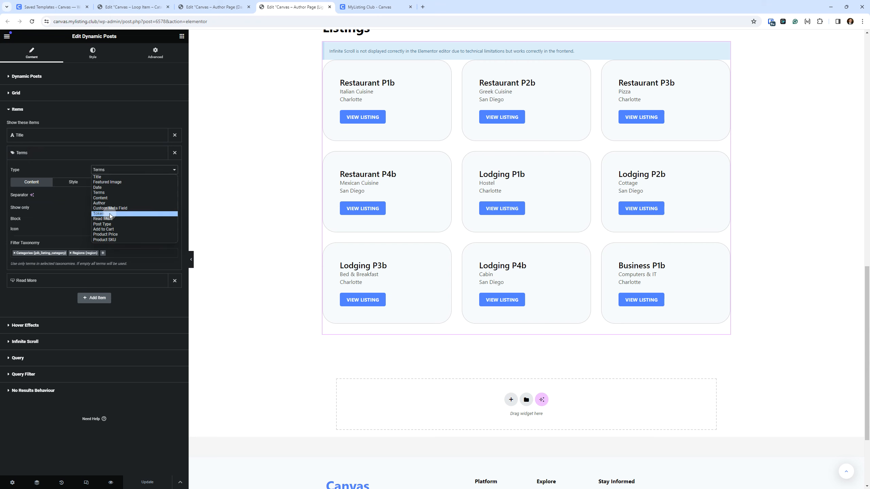
left_click(35, 155)
left_click(44, 138)
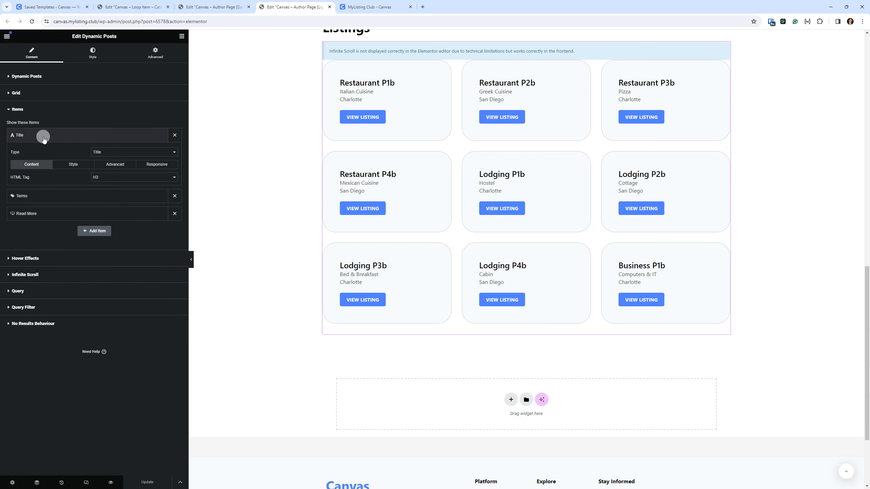
left_click(44, 137)
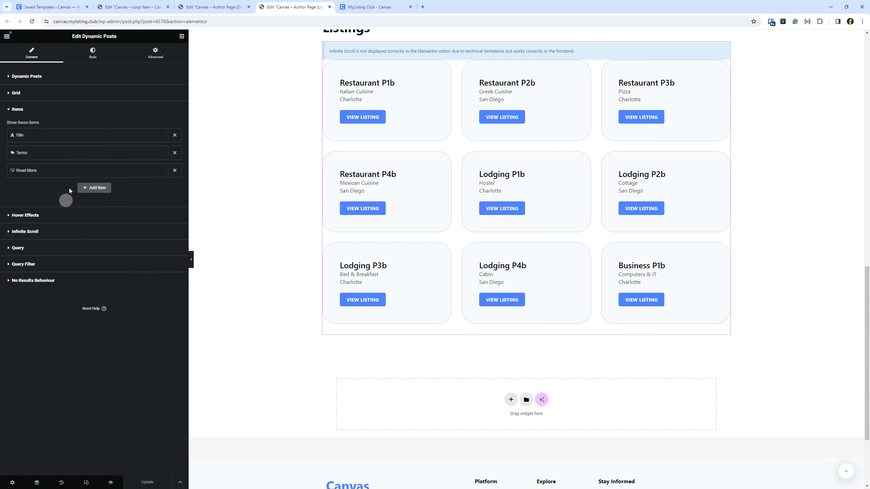
Inspect the Listings grid's column layout and block styling, and preview the page with the editing panel temporarily hidden
left_click(21, 93)
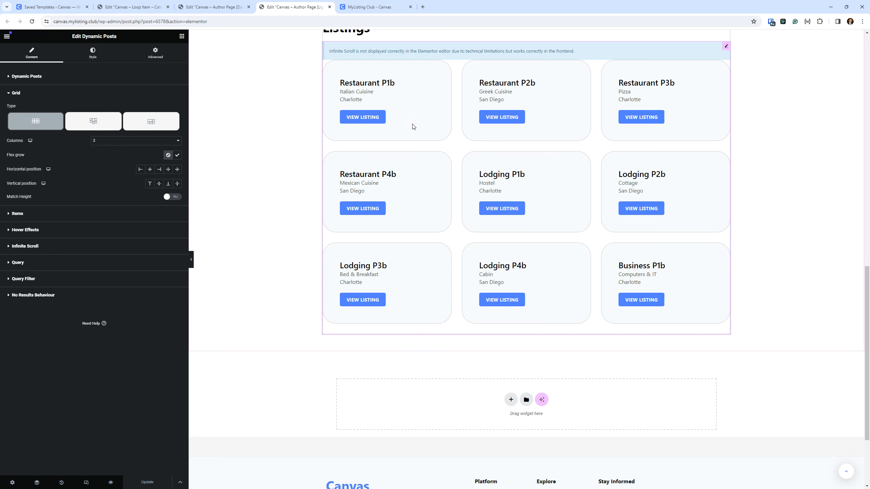
left_click(89, 54)
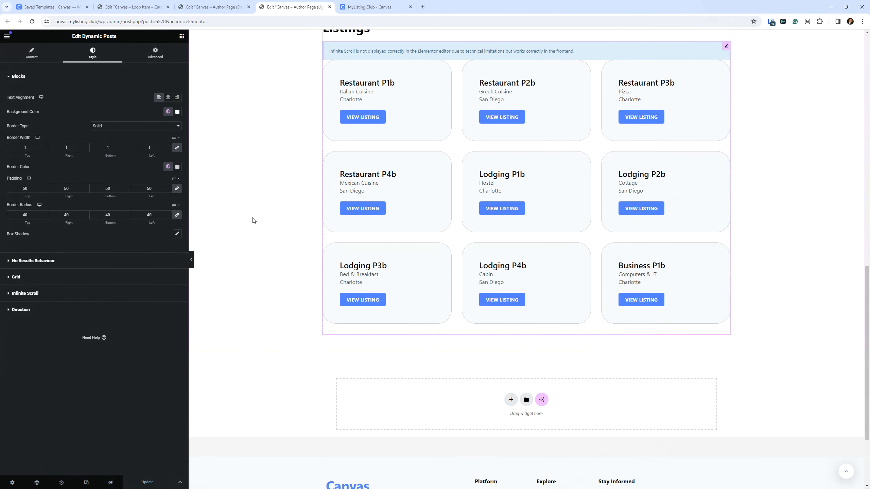
left_click(190, 260)
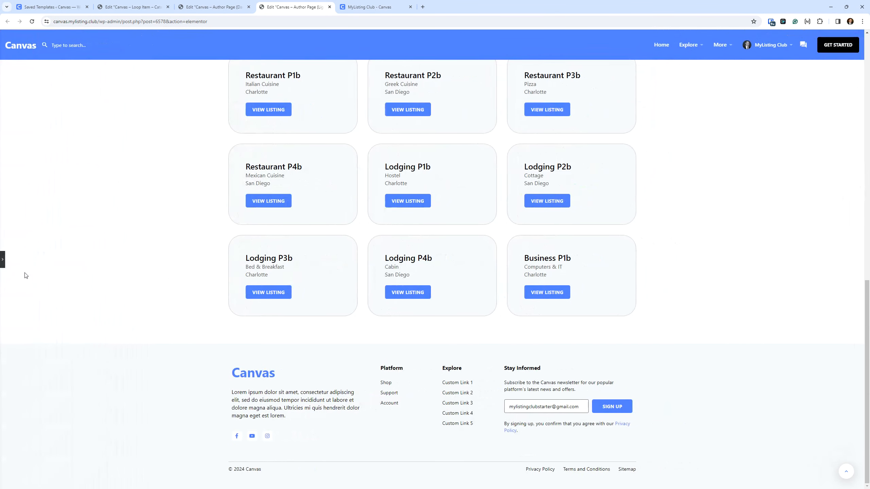
scroll(356, 243, "up", 5)
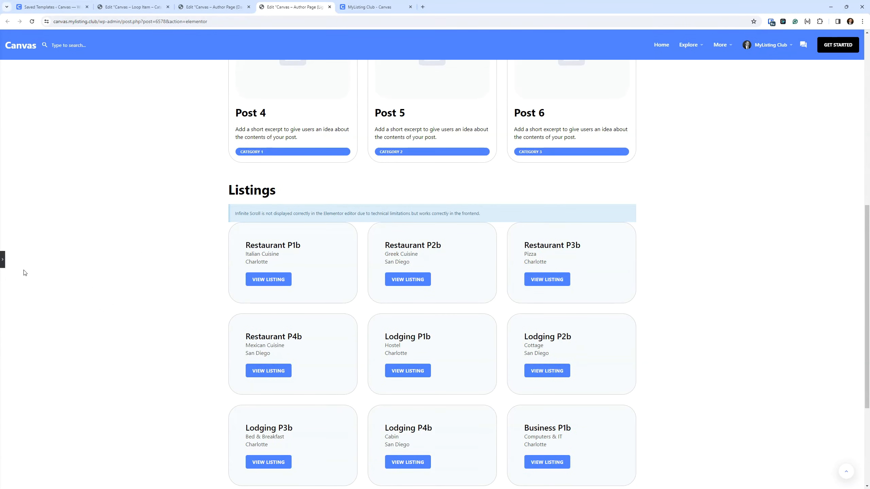
left_click(3, 261)
scroll(424, 303, "up", 10)
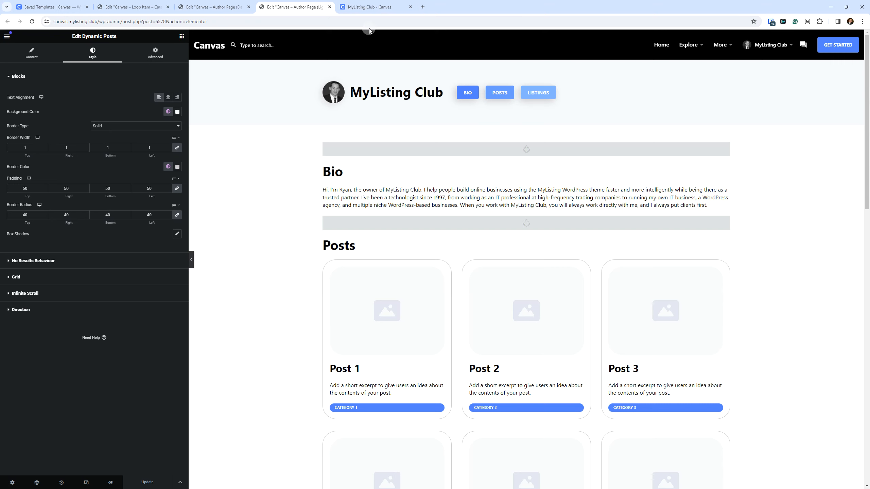
Switch to the dark-mode author page template and examine its header, Bio and Posts sections
left_click(222, 6)
scroll(87, 264, "up", 8)
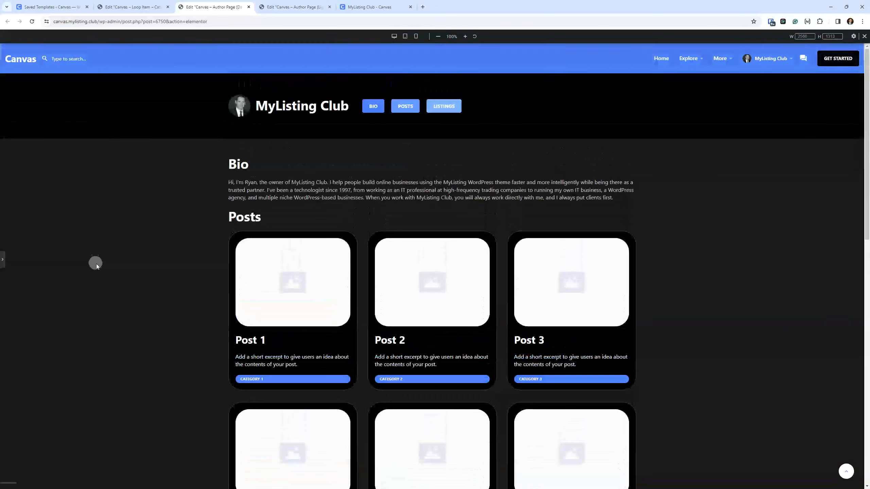
left_click(294, 280)
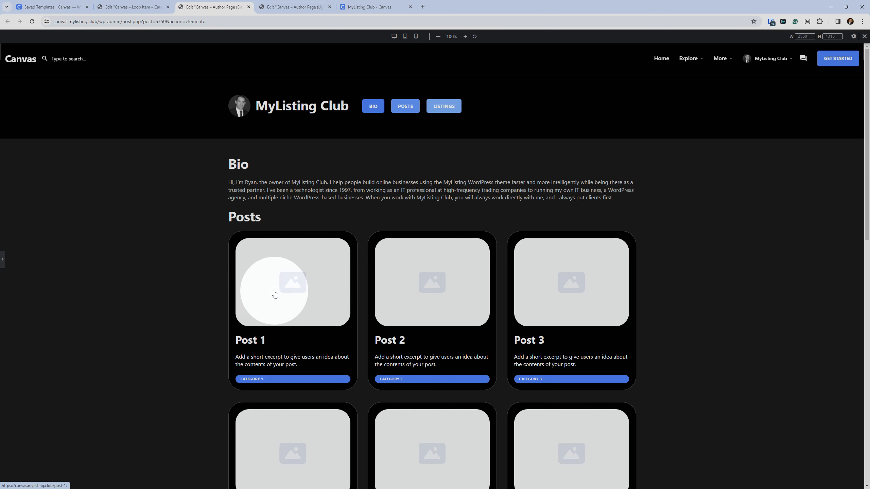
scroll(305, 287, "down", 1)
scroll(305, 287, "up", 1)
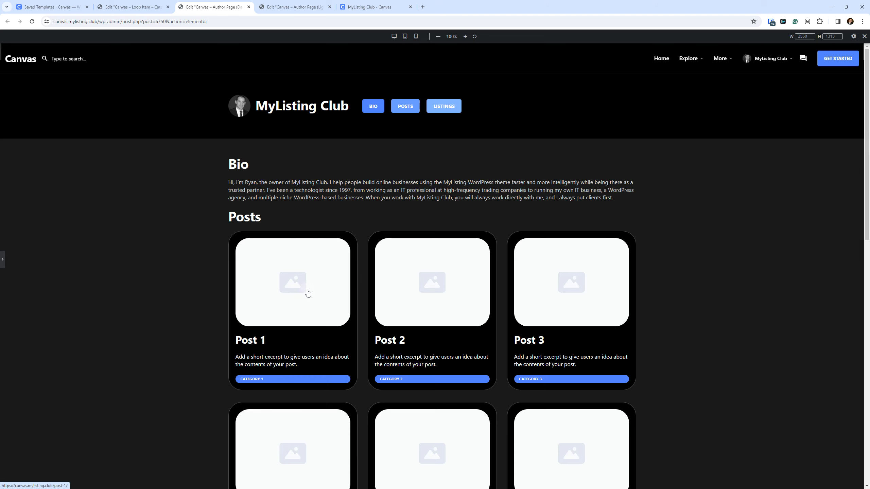
scroll(308, 293, "down", 1)
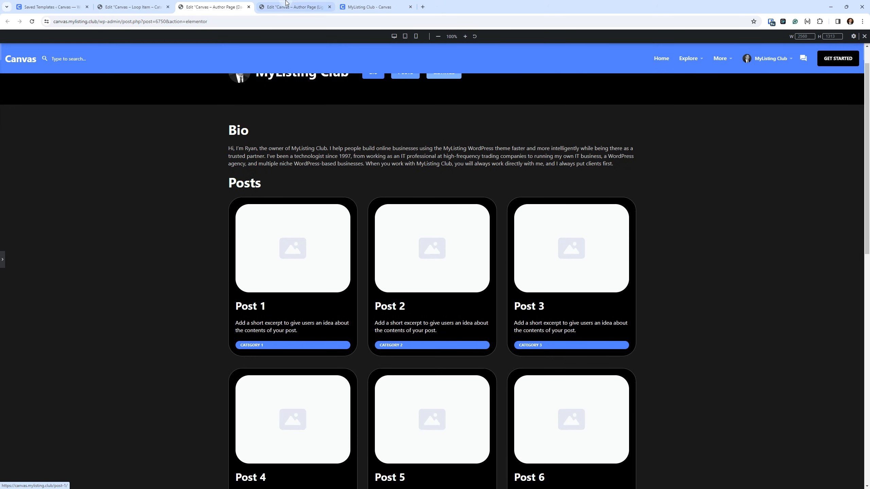
Compare the light-mode author page template with the dark-mode one and look through the dark page down to its Listings section
left_click(295, 7)
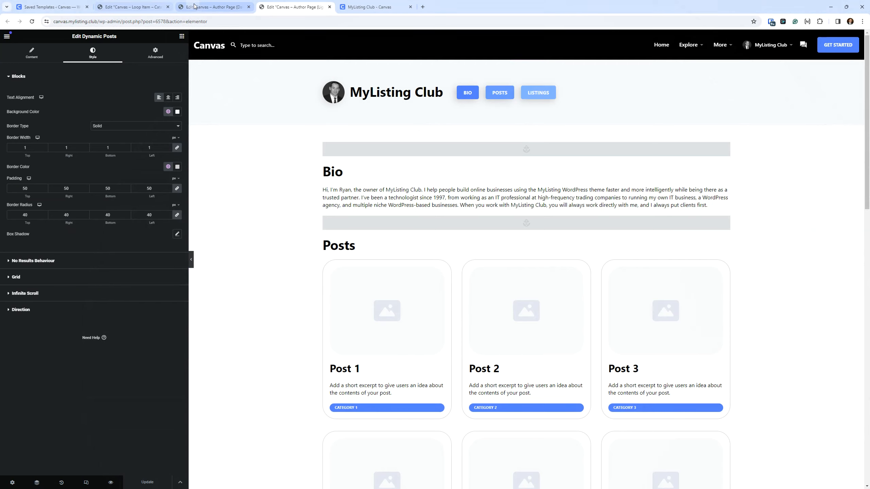
left_click(207, 7)
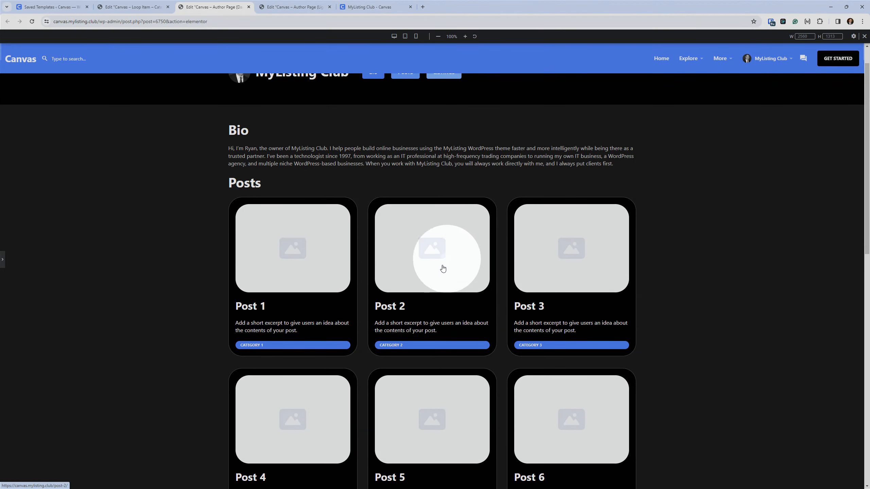
scroll(230, 226, "up", 1)
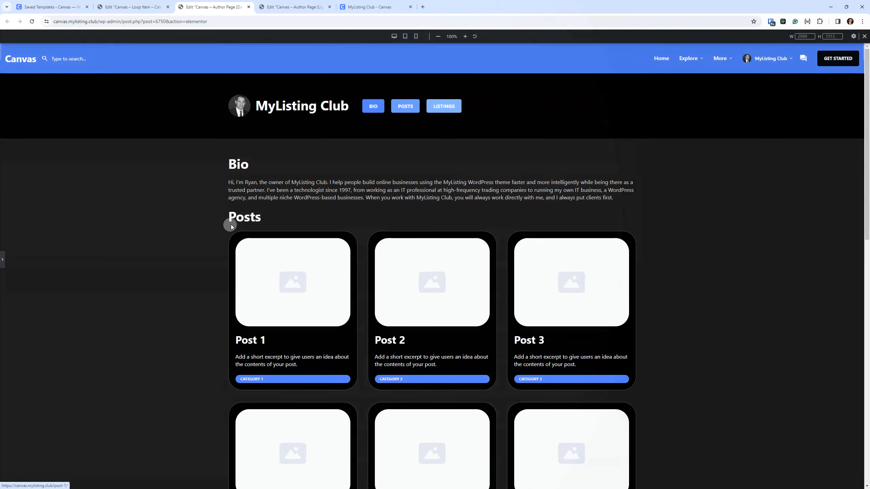
scroll(206, 250, "down", 9)
scroll(186, 244, "down", 7)
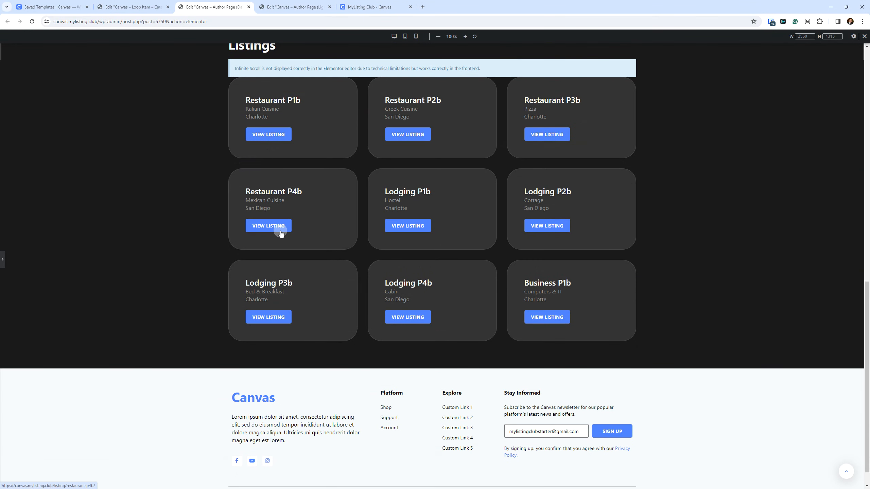
scroll(205, 220, "up", 16)
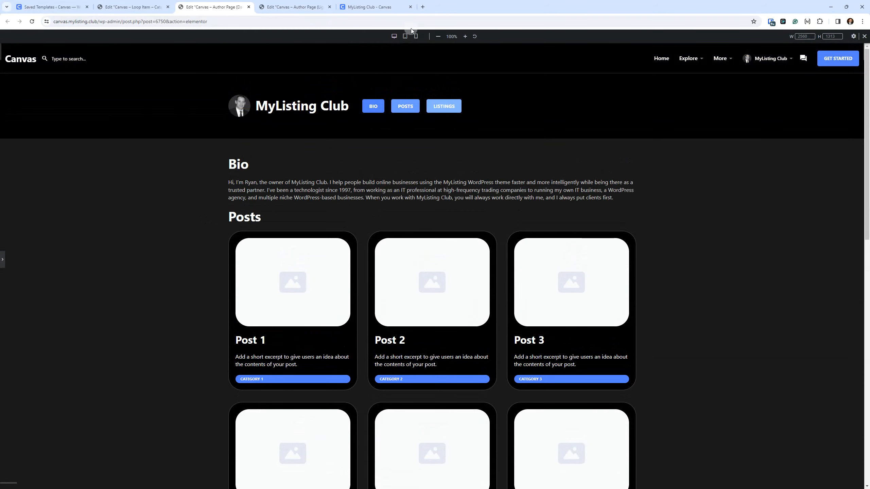
Preview the dark-mode author page in the tablet layout and look through its full length
left_click(404, 36)
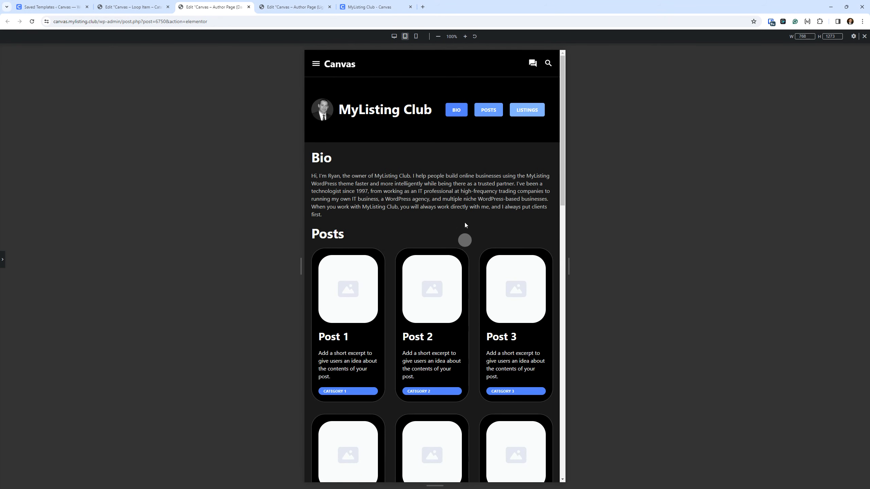
scroll(473, 189, "down", 8)
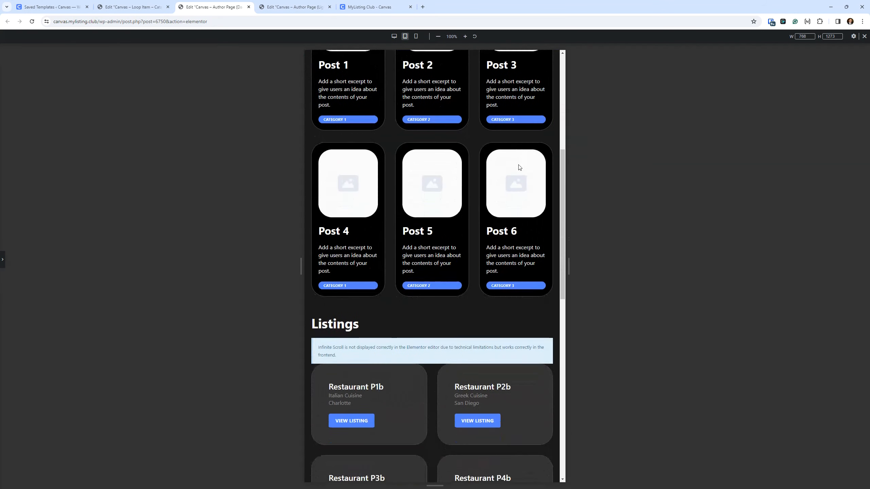
scroll(519, 167, "down", 14)
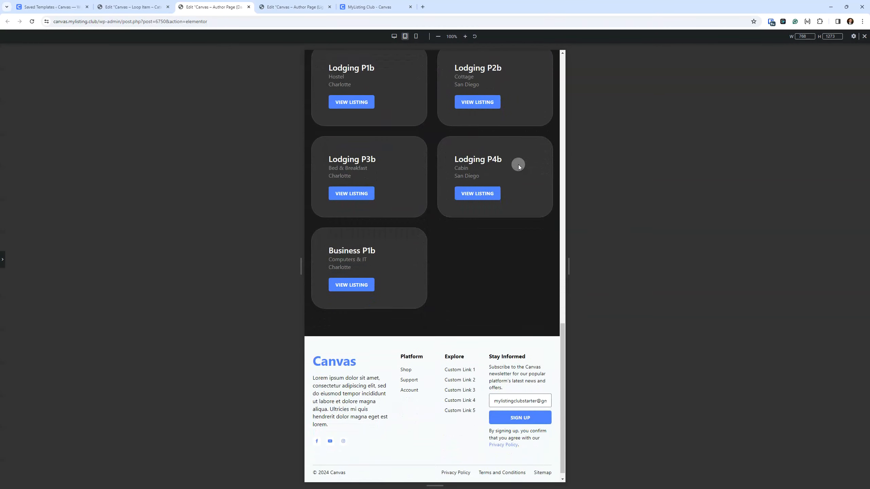
scroll(518, 166, "up", 20)
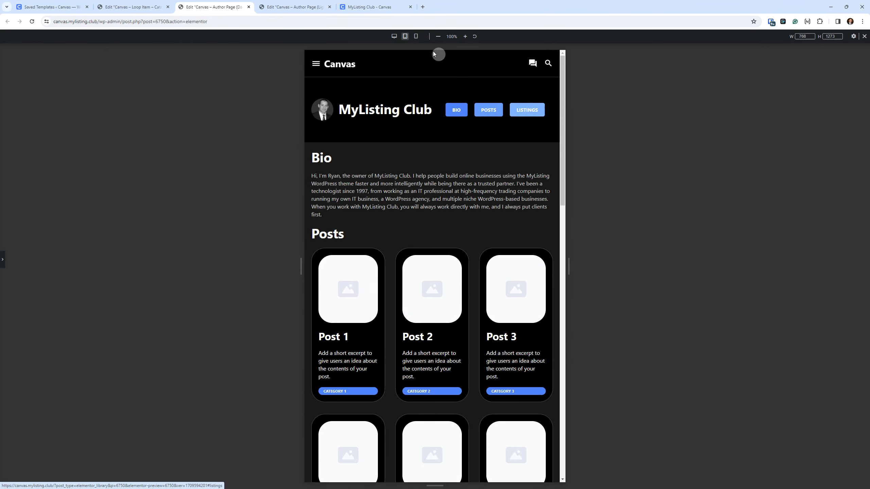
Preview the dark-mode author page in the mobile layout and look through its stacked header buttons, Bio and Posts sections
left_click(416, 36)
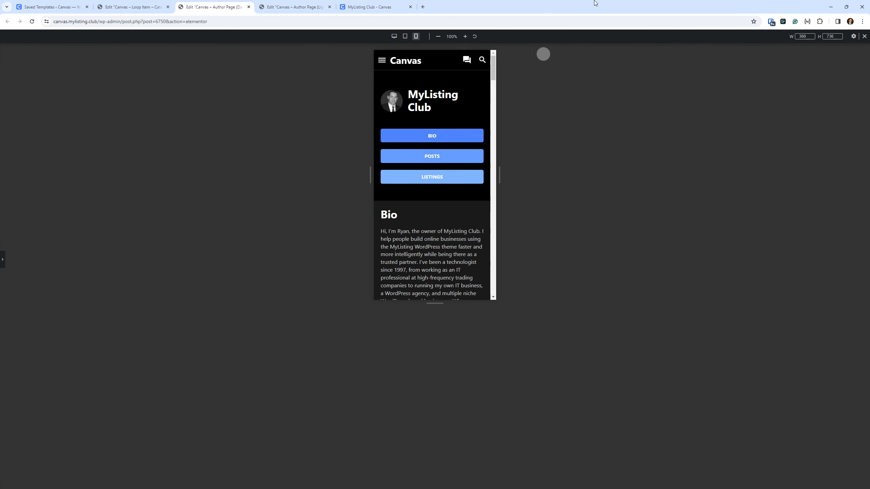
scroll(484, 203, "down", 2)
scroll(484, 203, "up", 2)
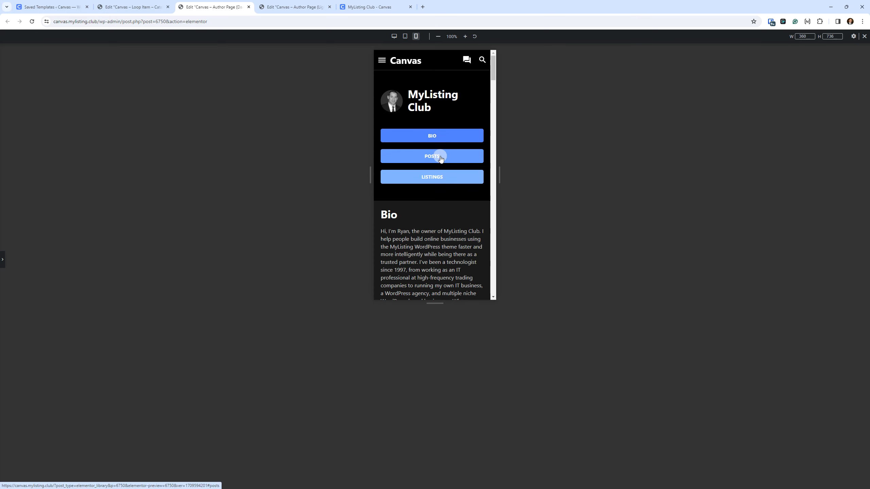
scroll(425, 167, "down", 1)
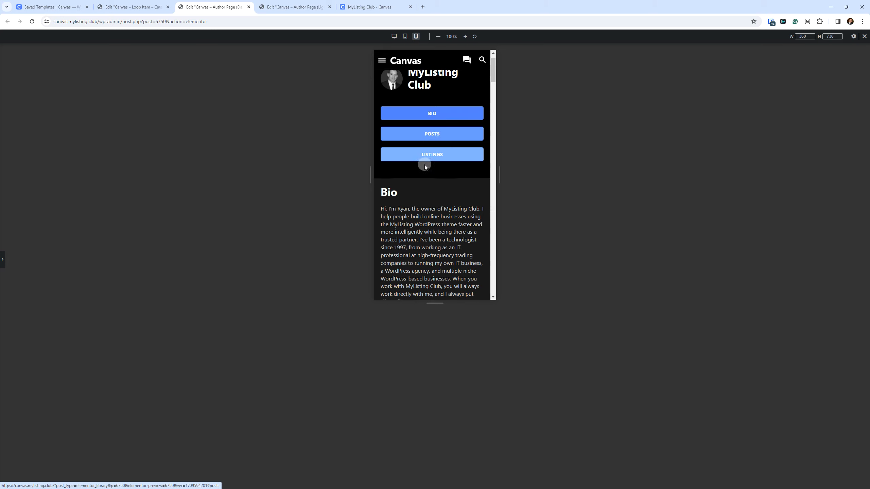
left_click_drag(424, 167, 434, 104)
scroll(432, 83, "up", 3)
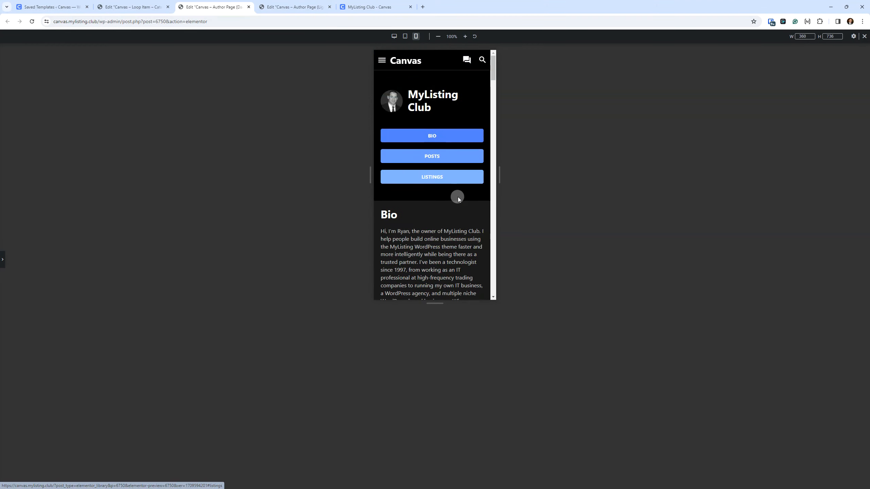
scroll(457, 198, "down", 2)
scroll(463, 208, "down", 12)
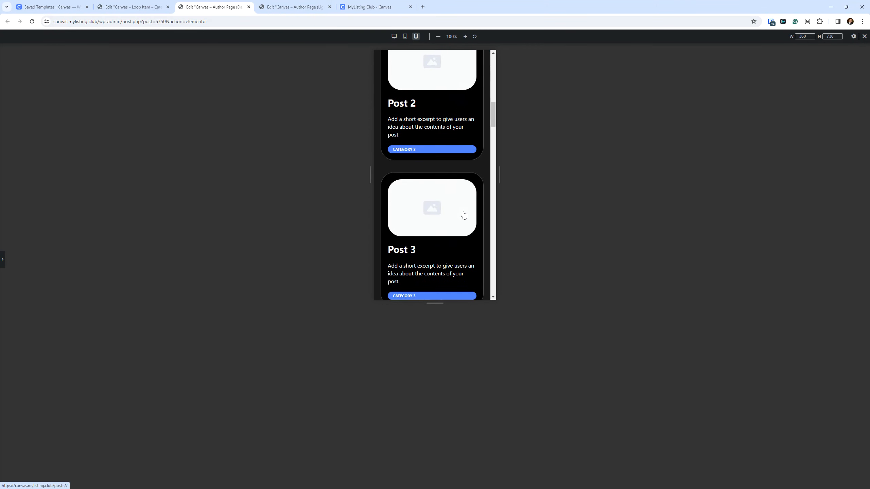
scroll(461, 212, "up", 14)
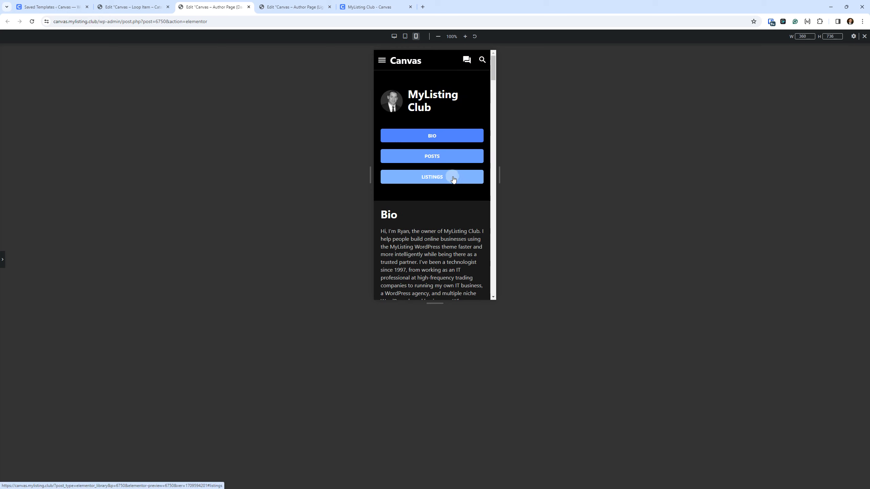
Switch to the live author page, reload it and test the header's Listings jump link
left_click(368, 7)
scroll(39, 173, "down", 10)
left_click(32, 21)
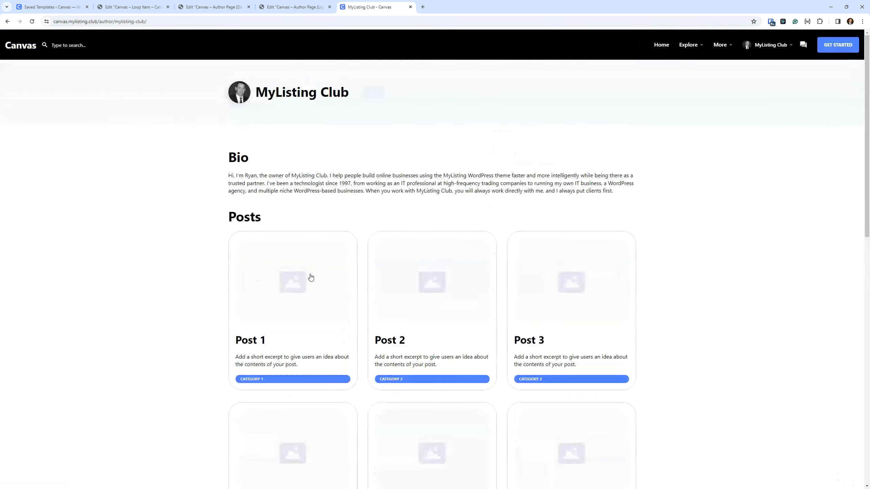
left_click(449, 96)
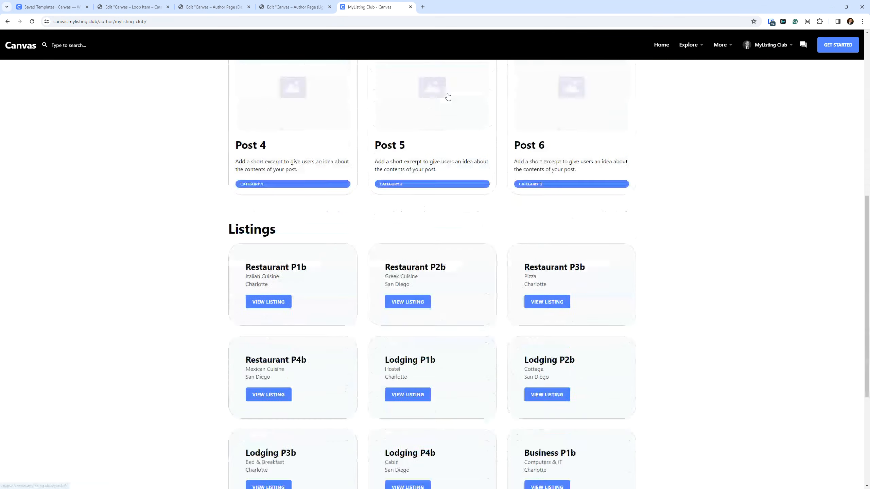
Inspect the live author page with the developer tools and view its header in mobile device emulation
right_click(82, 136)
left_click(105, 305)
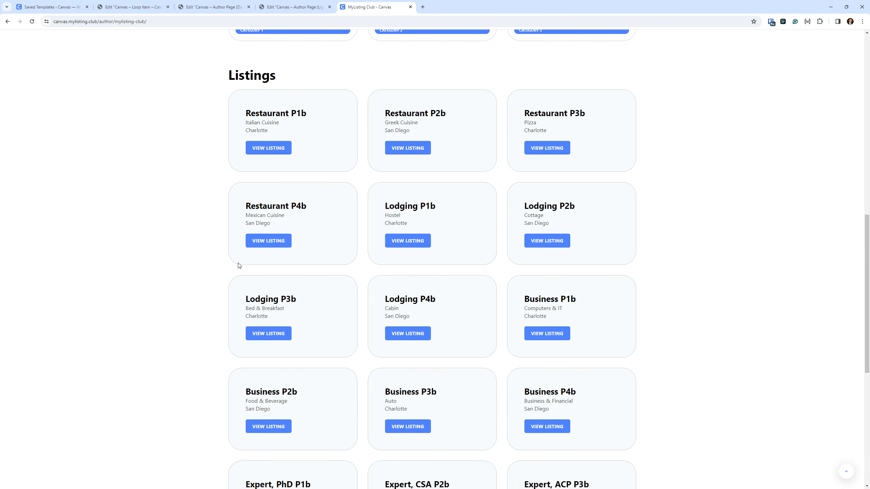
left_click(698, 34)
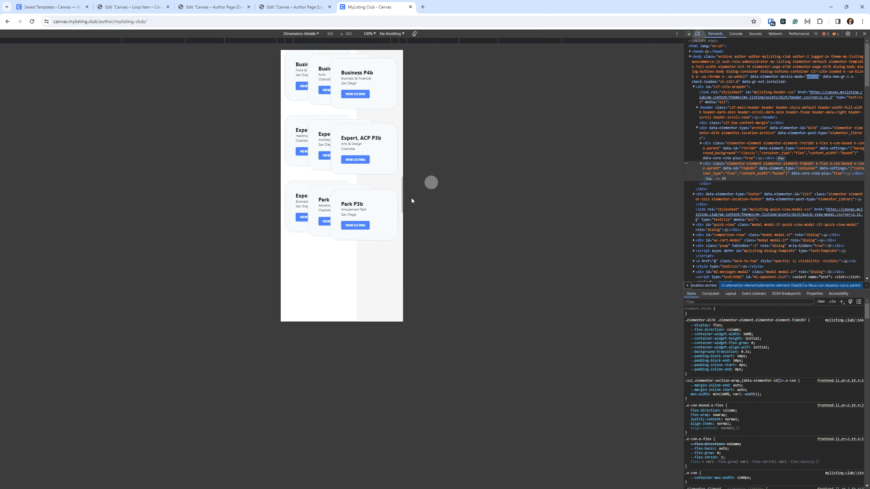
scroll(346, 208, "up", 15)
scroll(347, 208, "up", 5)
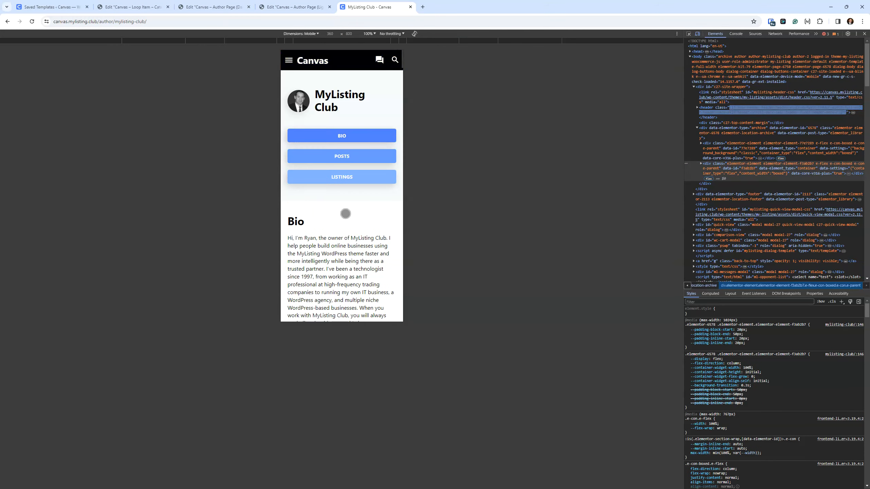
Test the Listings jump link in the mobile view and look through the single-column listings and posts
left_click(350, 174)
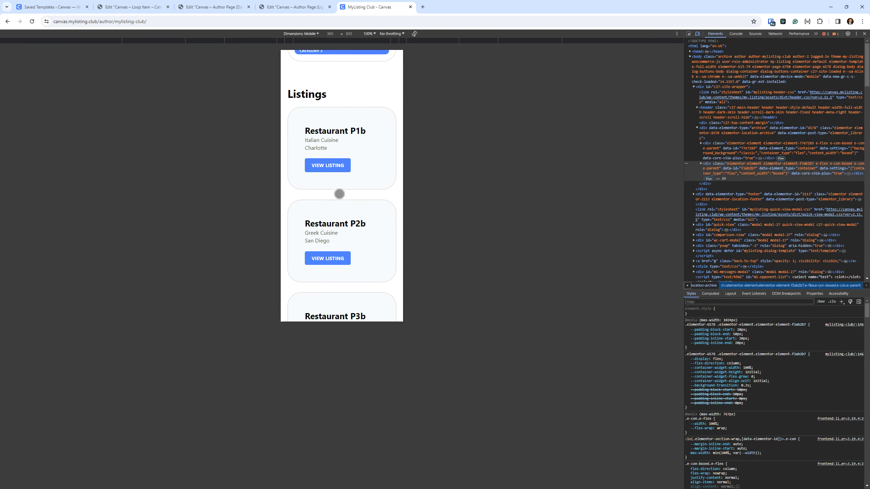
scroll(340, 194, "down", 5)
scroll(338, 205, "up", 14)
scroll(336, 211, "up", 10)
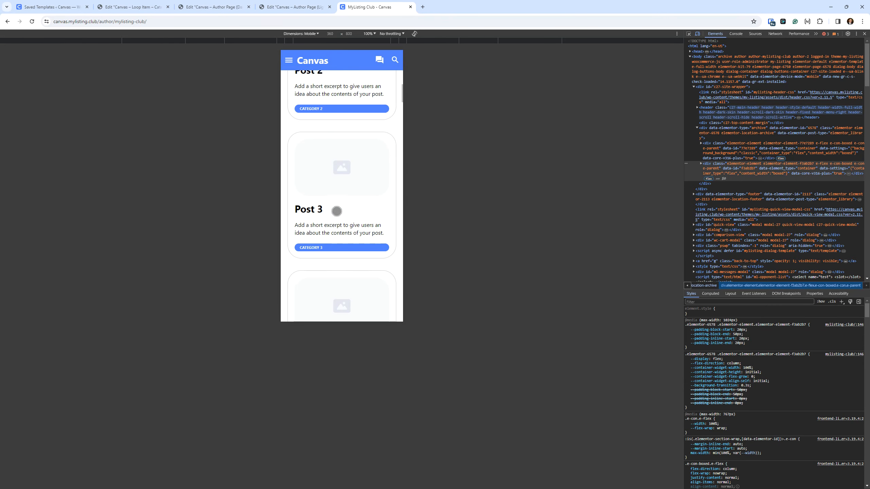
scroll(357, 172, "down", 7)
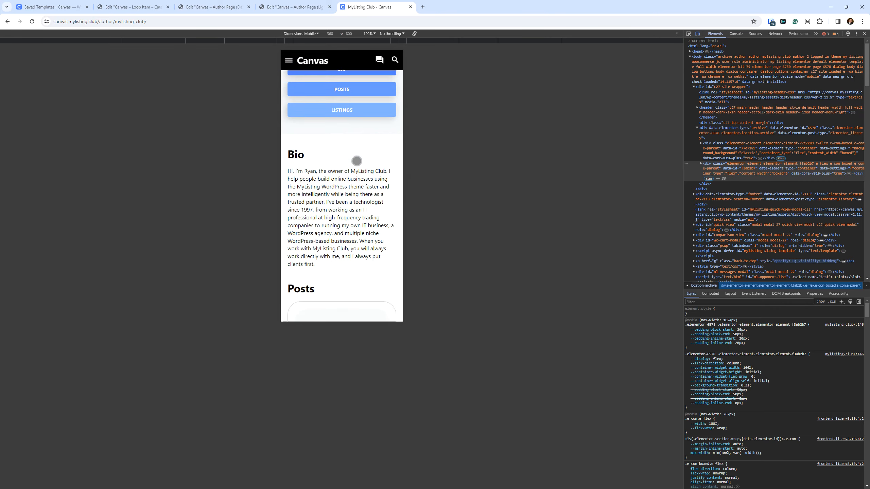
scroll(344, 217, "up", 7)
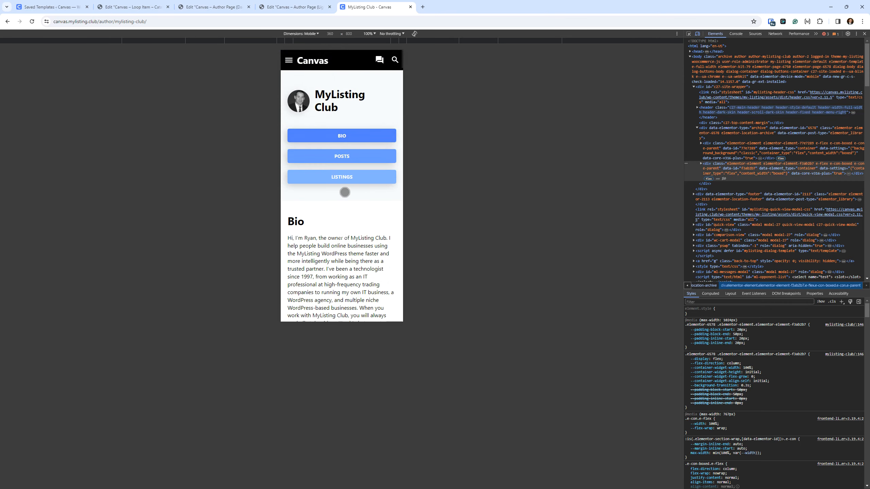
Test the Bio jump link in the mobile view and return to the page header
left_click(344, 137)
scroll(355, 207, "down", 3)
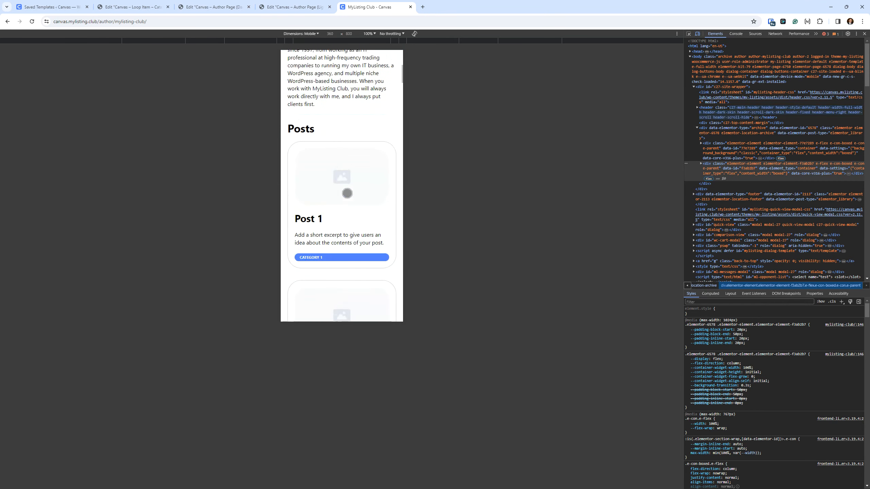
scroll(343, 205, "up", 7)
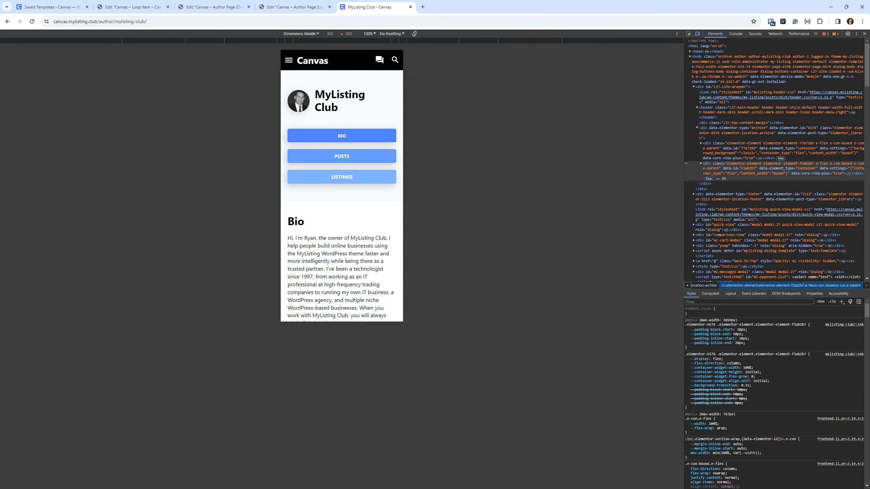